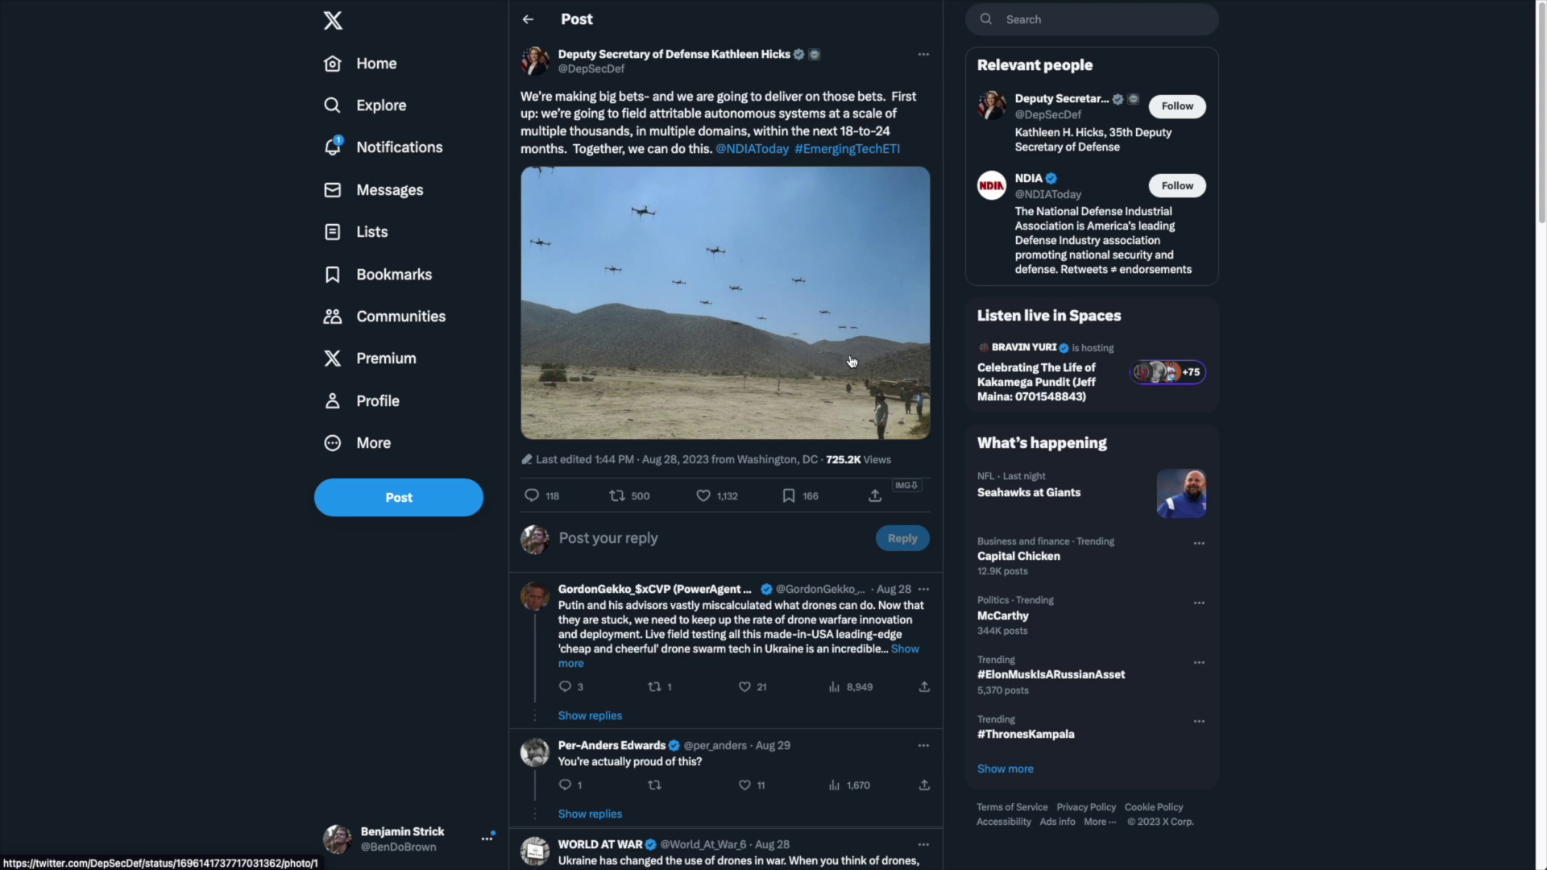
Save the drone-swarm photo from the X post to the computer.
{"action": "left_click", "coordinate": [737, 249]}
{"action": "right_click", "coordinate": [796, 333]}
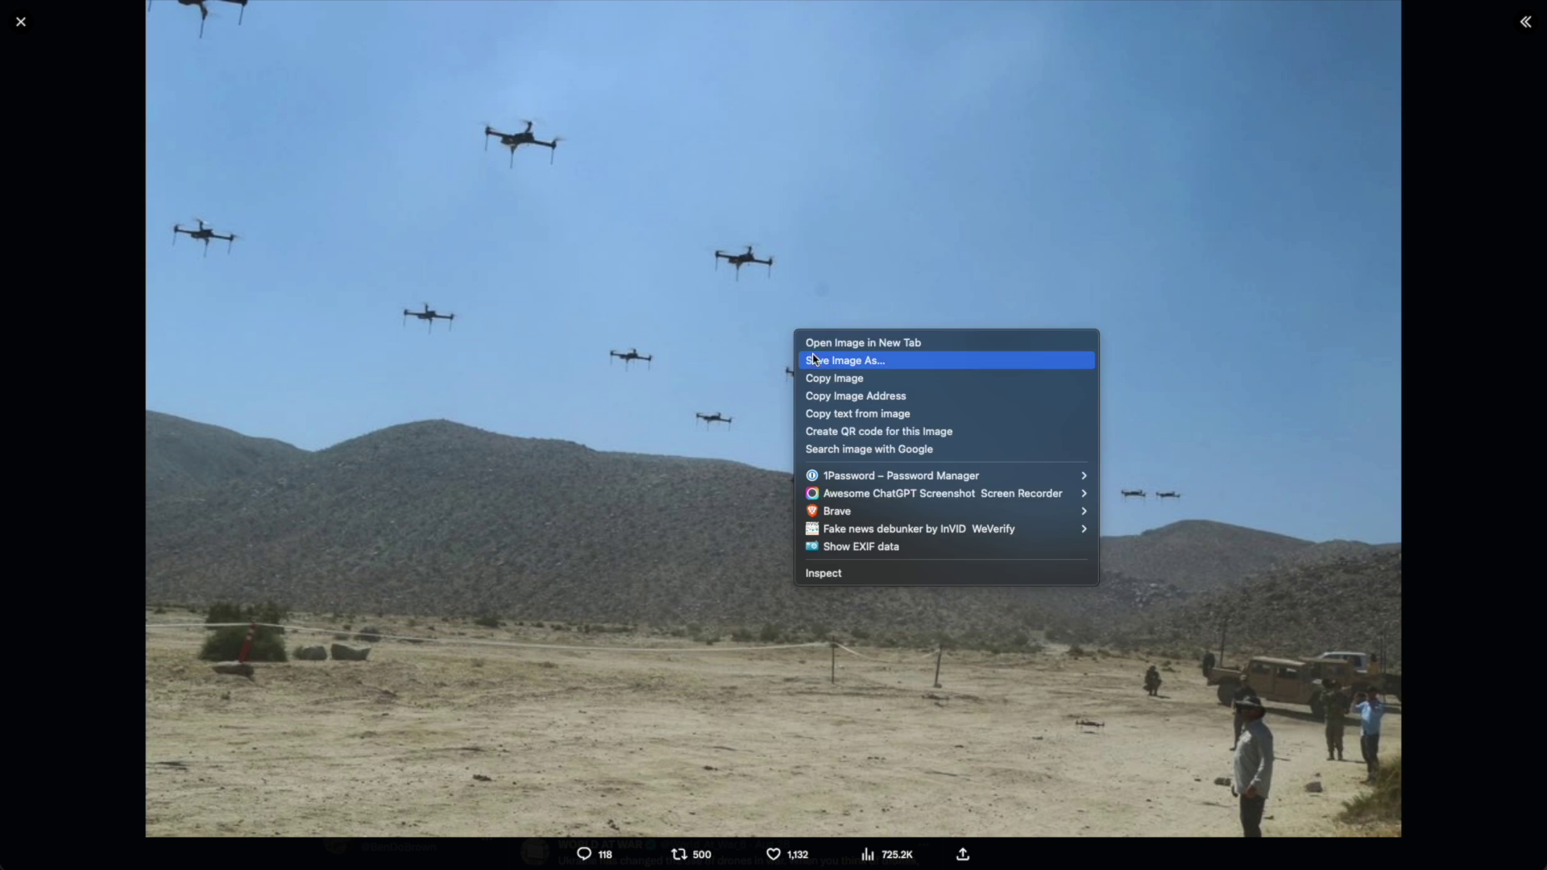
{"action": "left_click", "coordinate": [814, 360]}
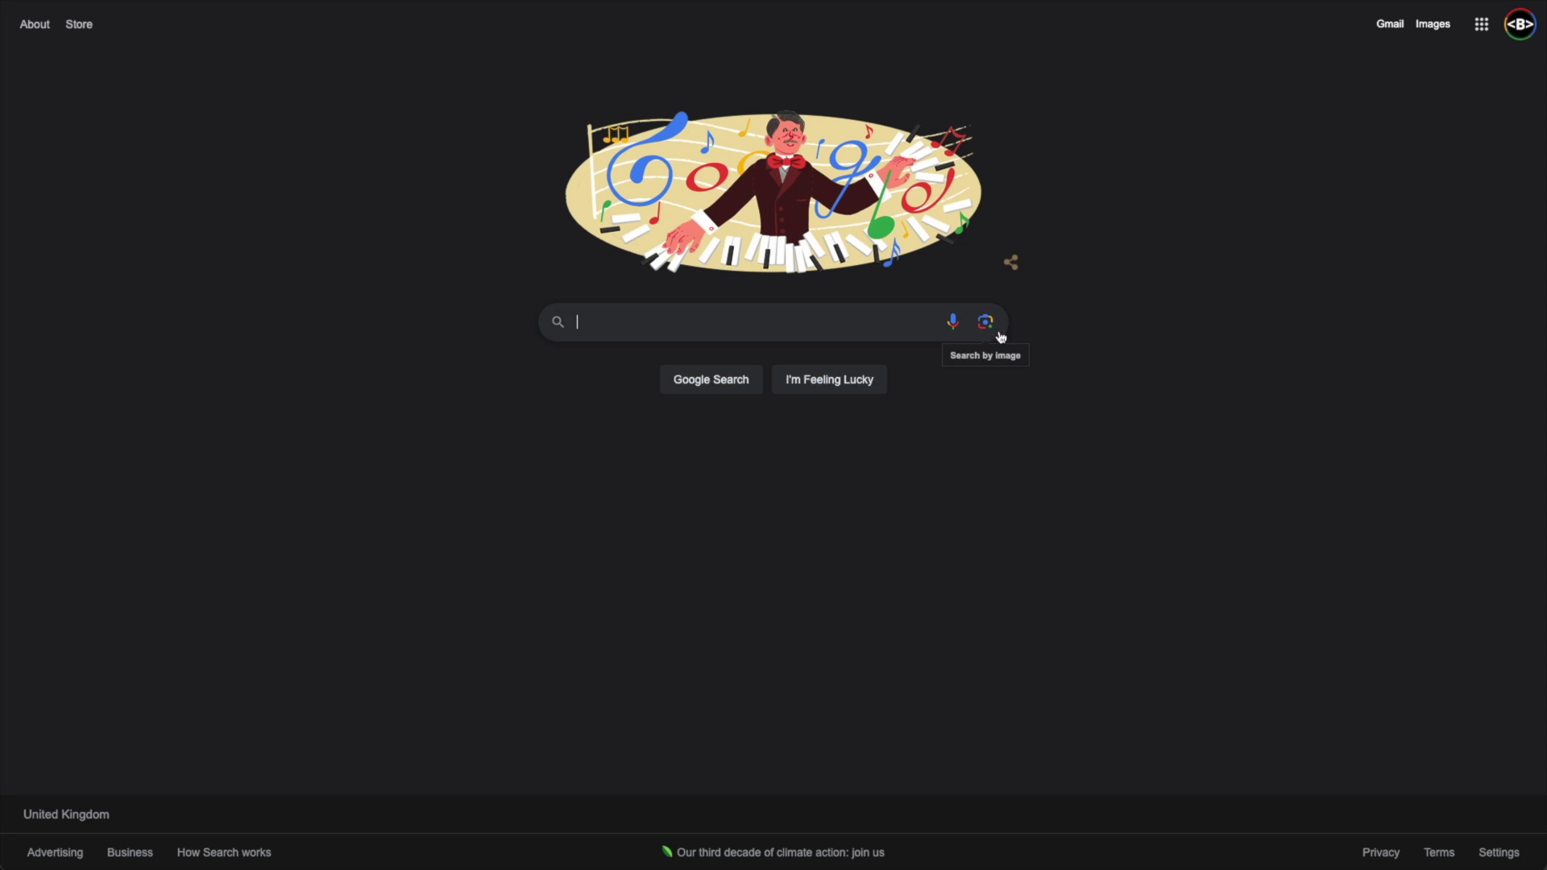
Upload the drone photo to Google Lens and list its earlier web sources.
{"action": "left_click", "coordinate": [998, 332]}
{"action": "key", "text": "ctrl+v"}
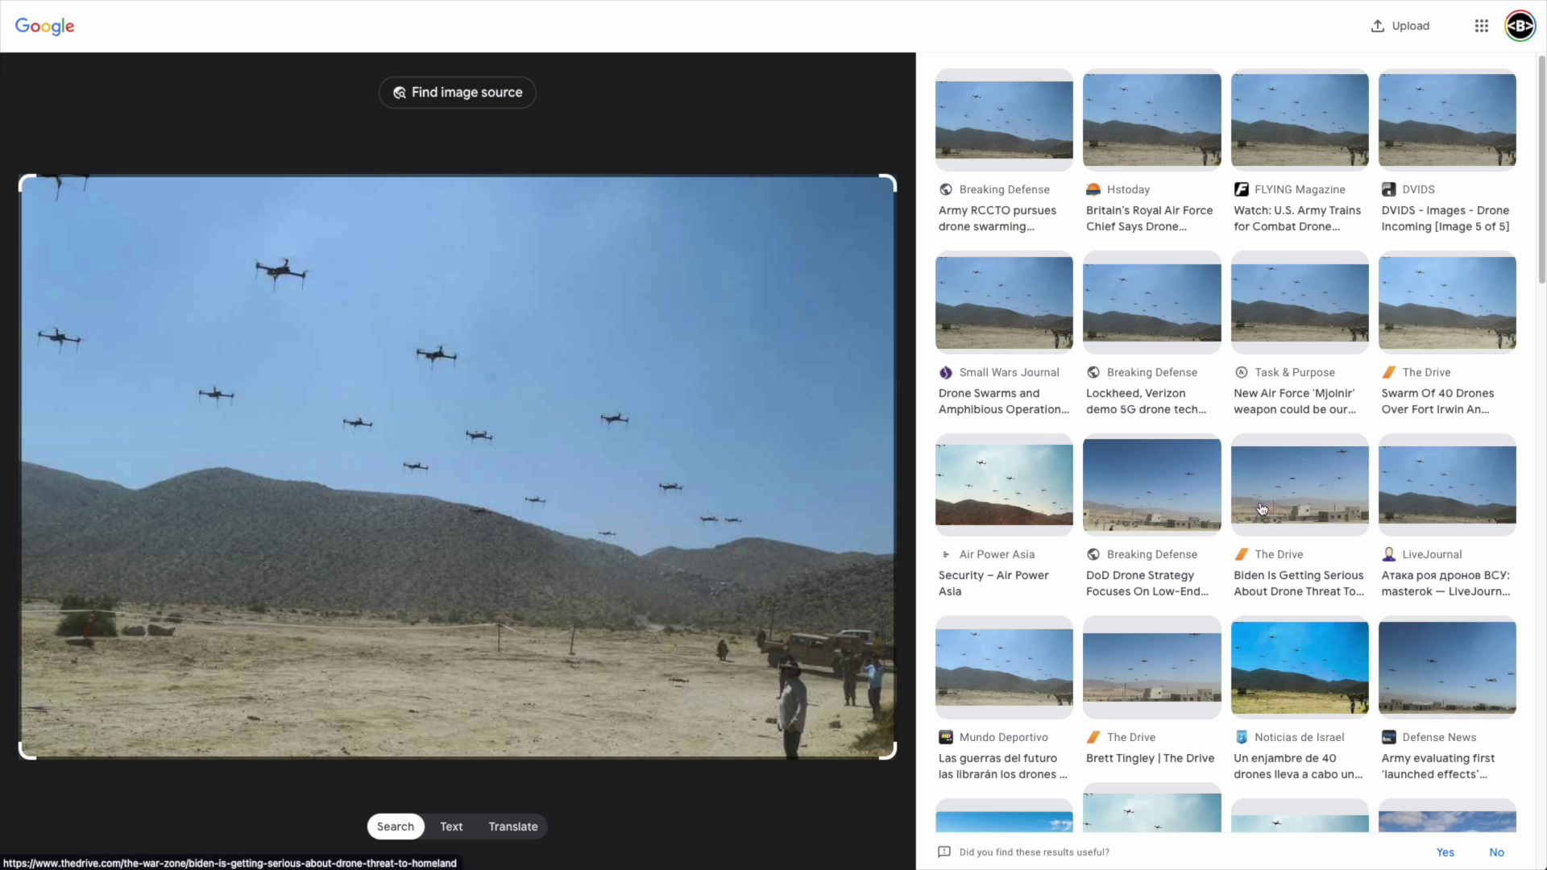
{"action": "left_click", "coordinate": [449, 94]}
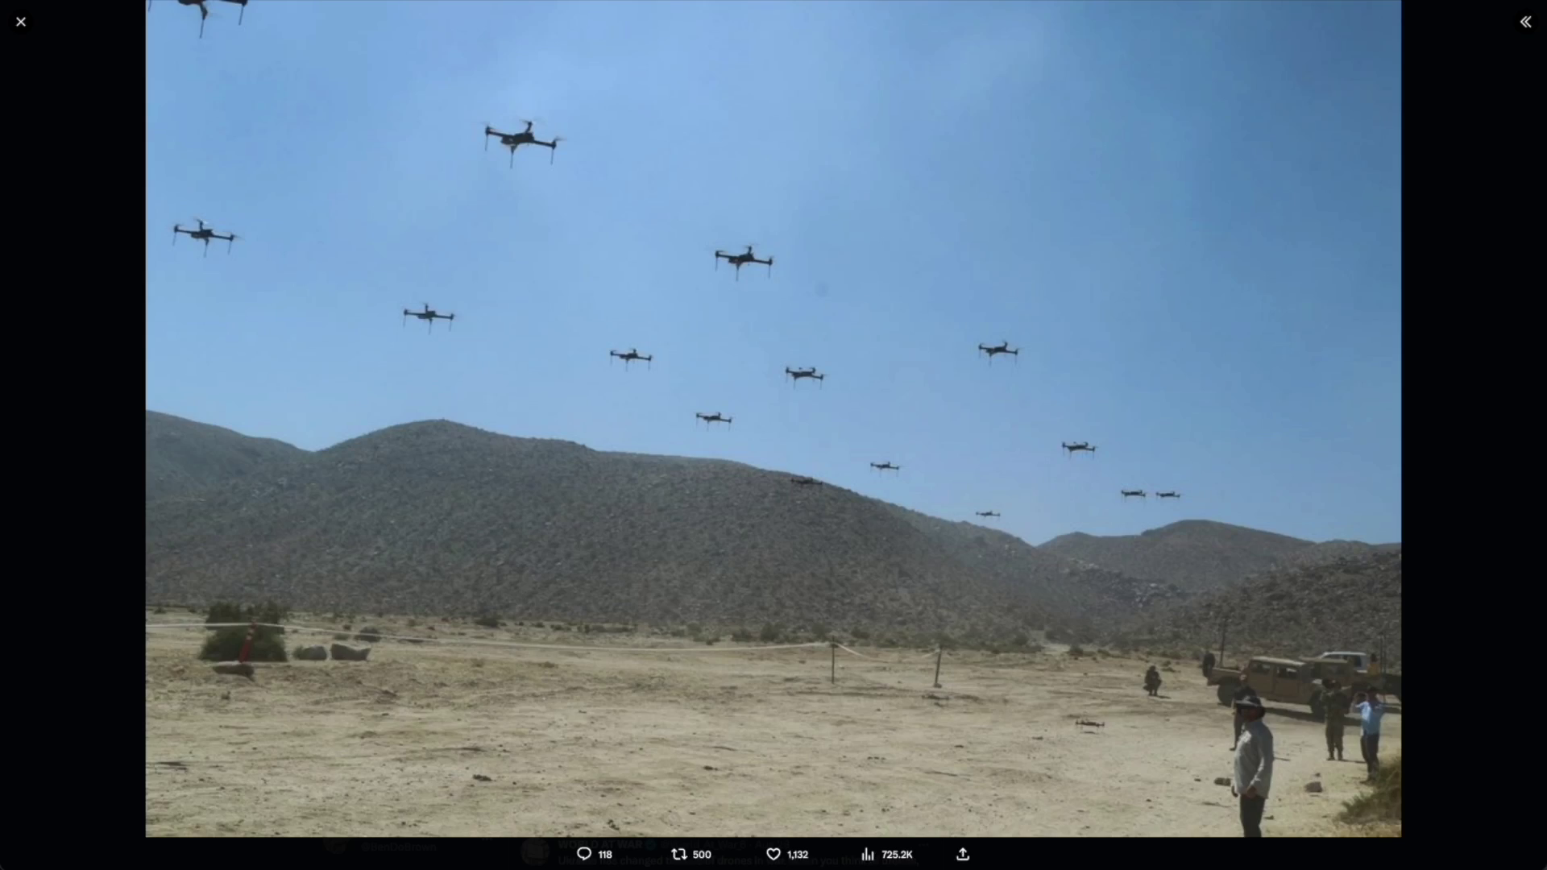
{"action": "left_click", "coordinate": [111, 265]}
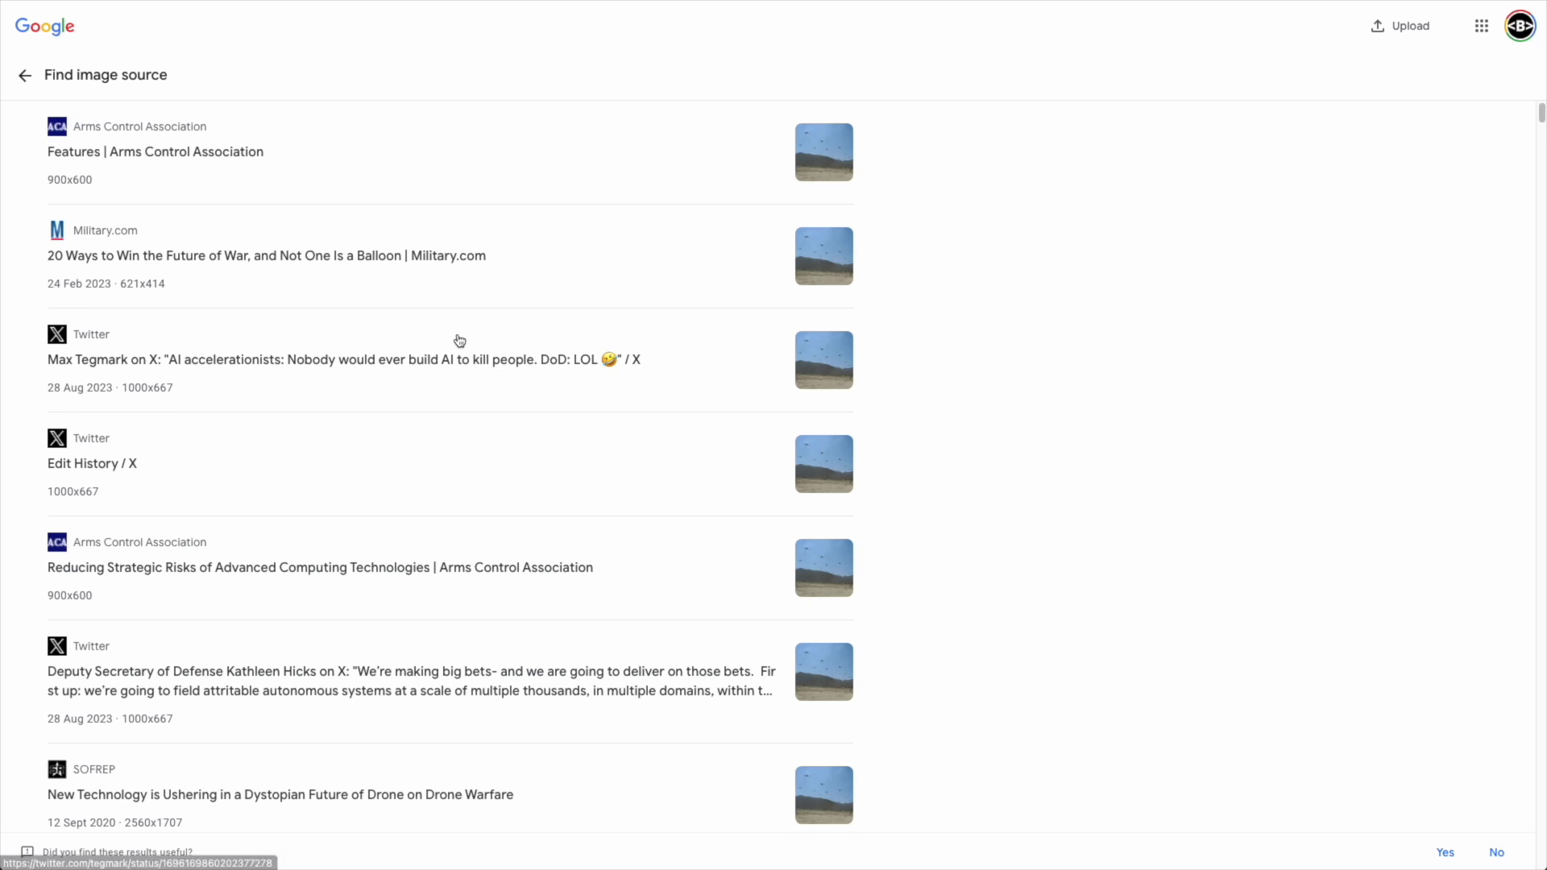
Search Google for the caption text 'Battle of razish, national training center'.
{"action": "scroll", "coordinate": [460, 340], "scroll_direction": "down", "scroll_amount": 10}
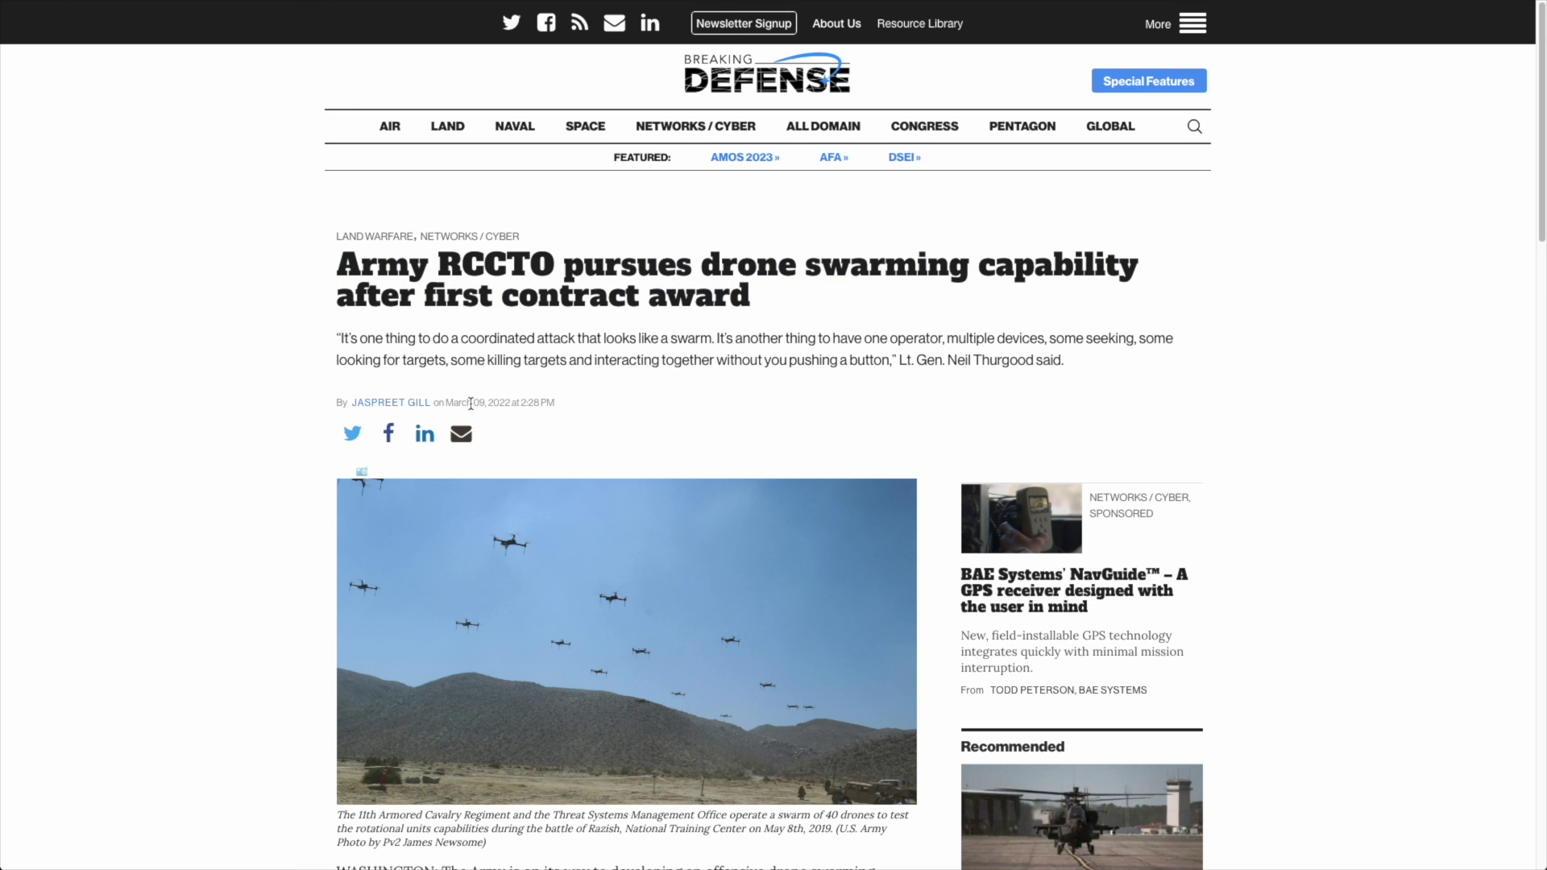
{"action": "scroll", "coordinate": [481, 388], "scroll_direction": "down", "scroll_amount": 4}
{"action": "left_click_drag", "start_coordinate": [589, 506], "coordinate": [873, 508]}
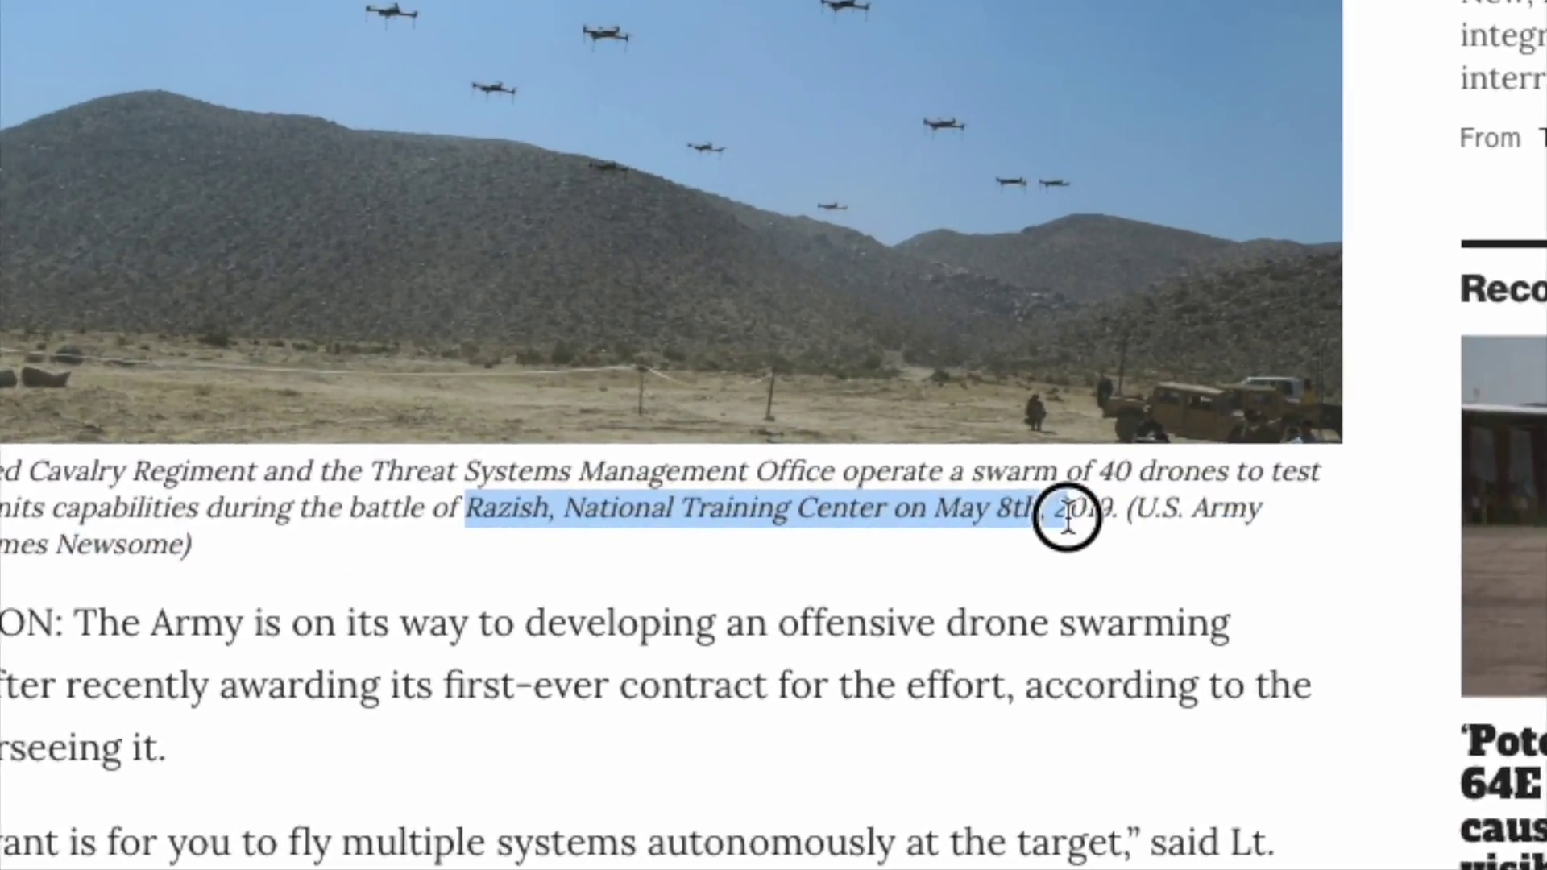
{"action": "left_click_drag", "start_coordinate": [1307, 513], "coordinate": [1333, 509]}
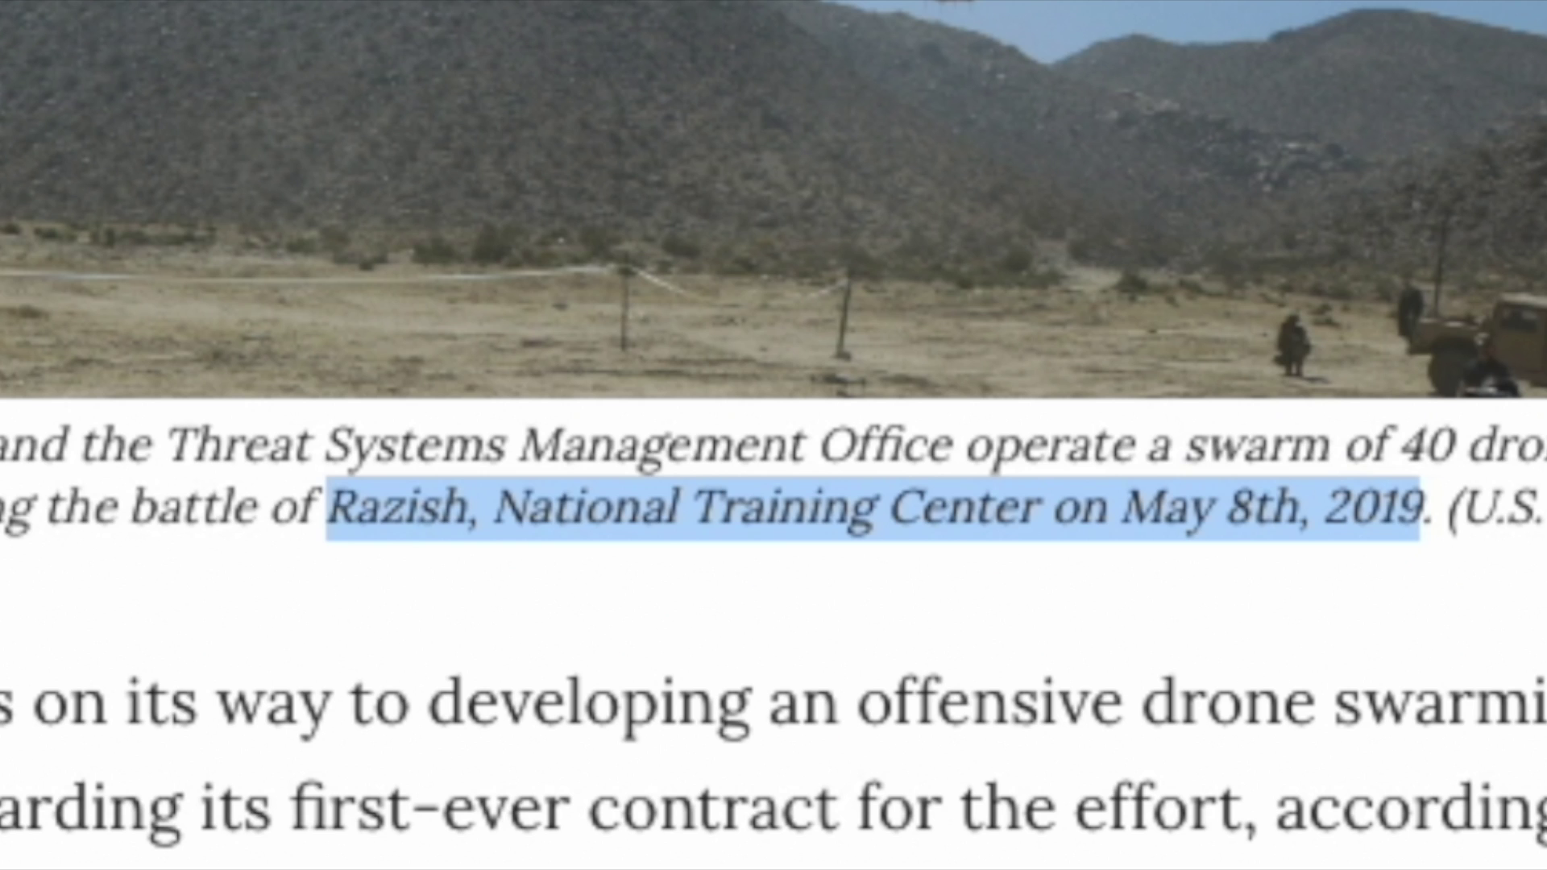
{"action": "type", "text": "Battle of razi"}
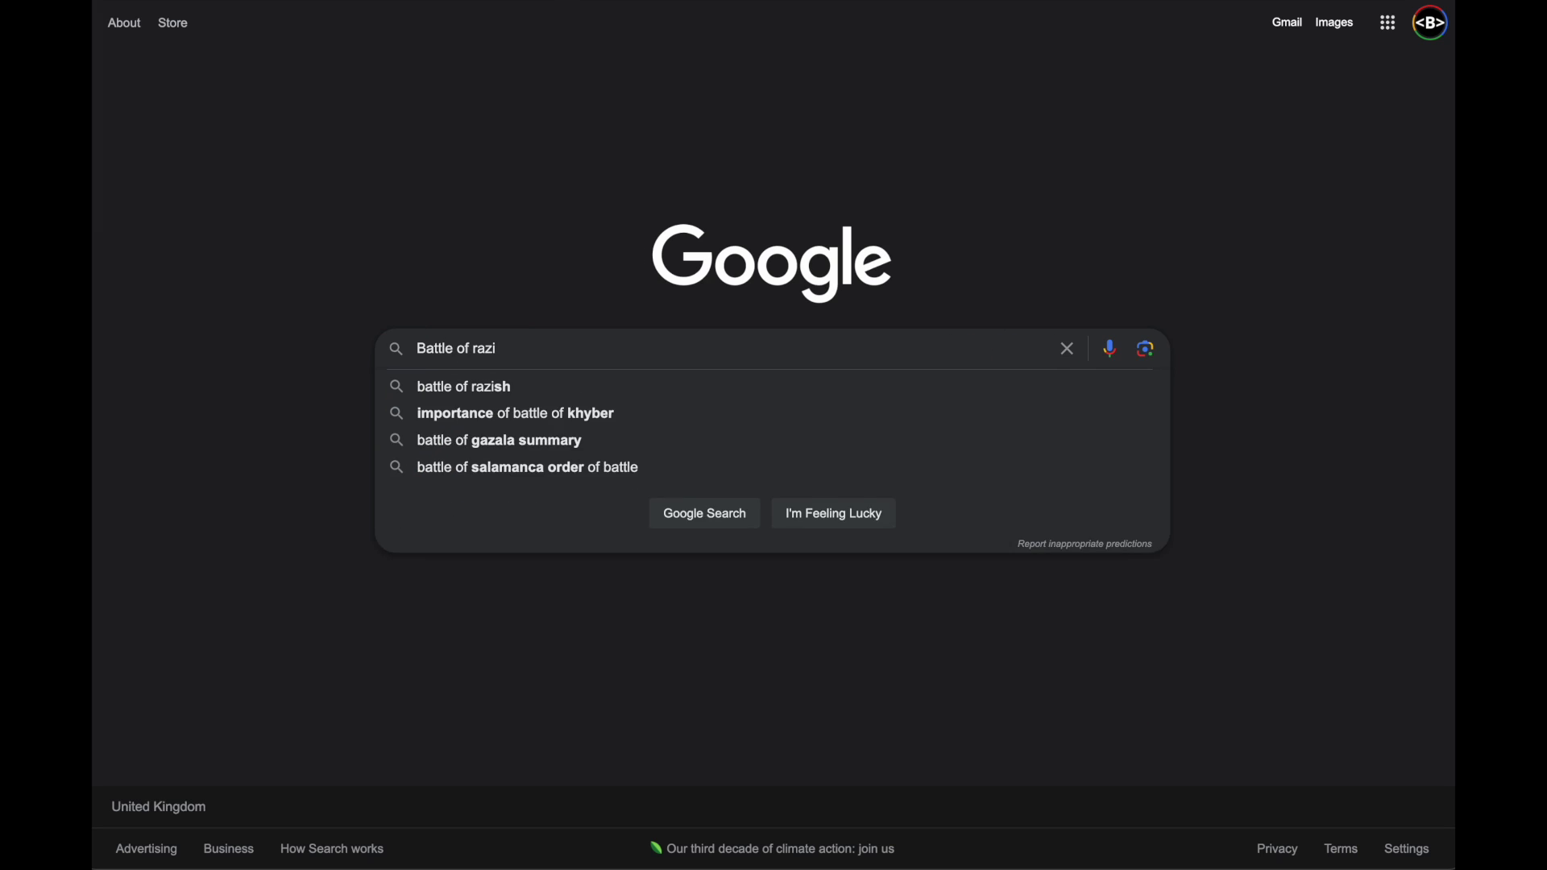
{"action": "type", "text": "sh, national training center"}
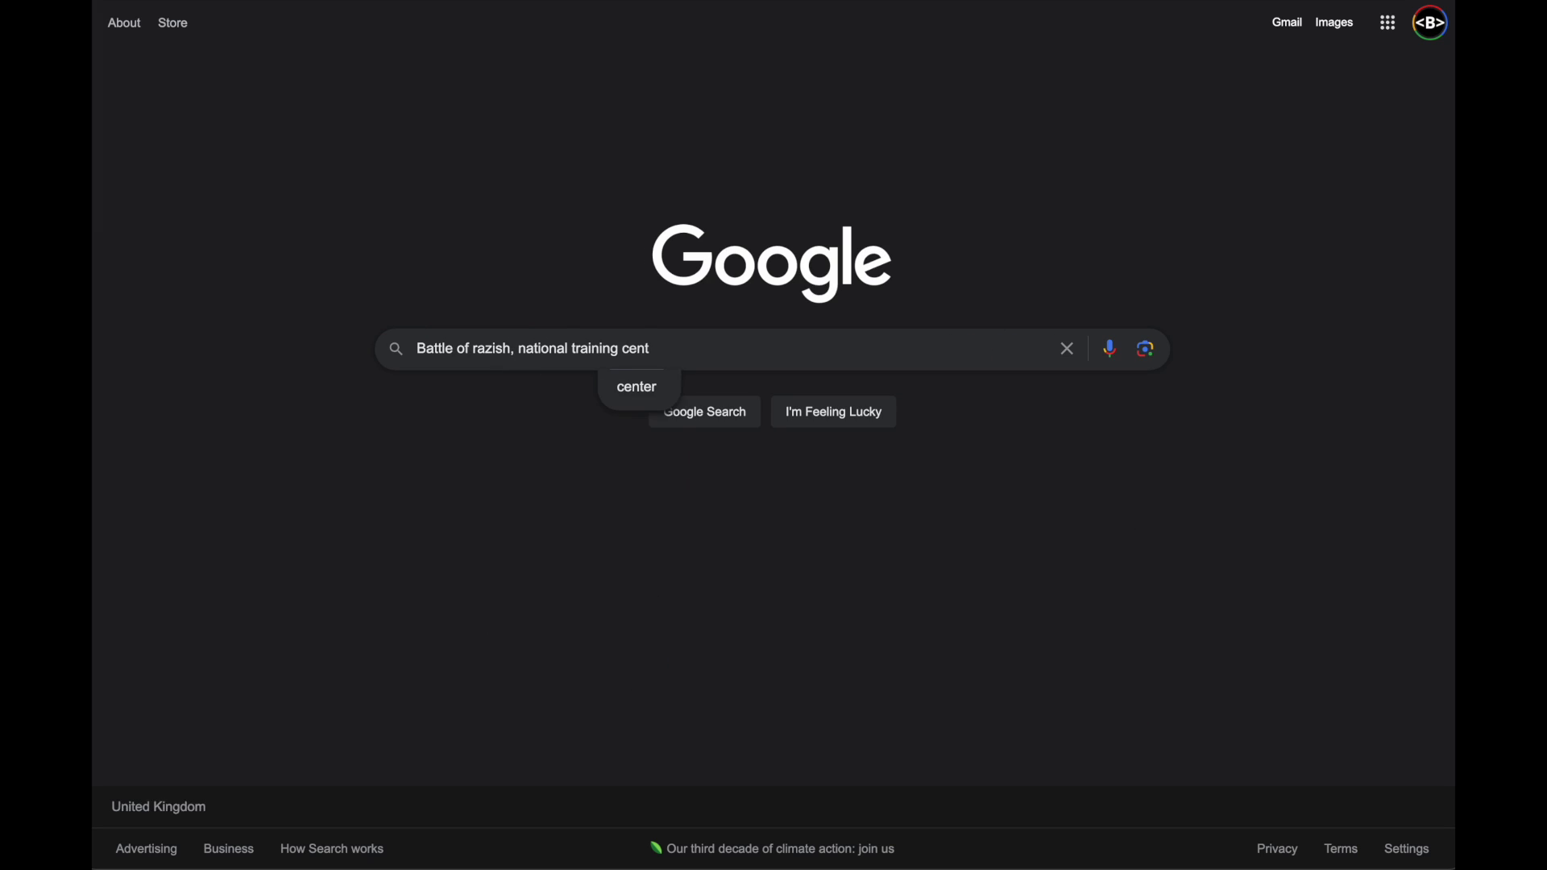
{"action": "key", "text": "Return"}
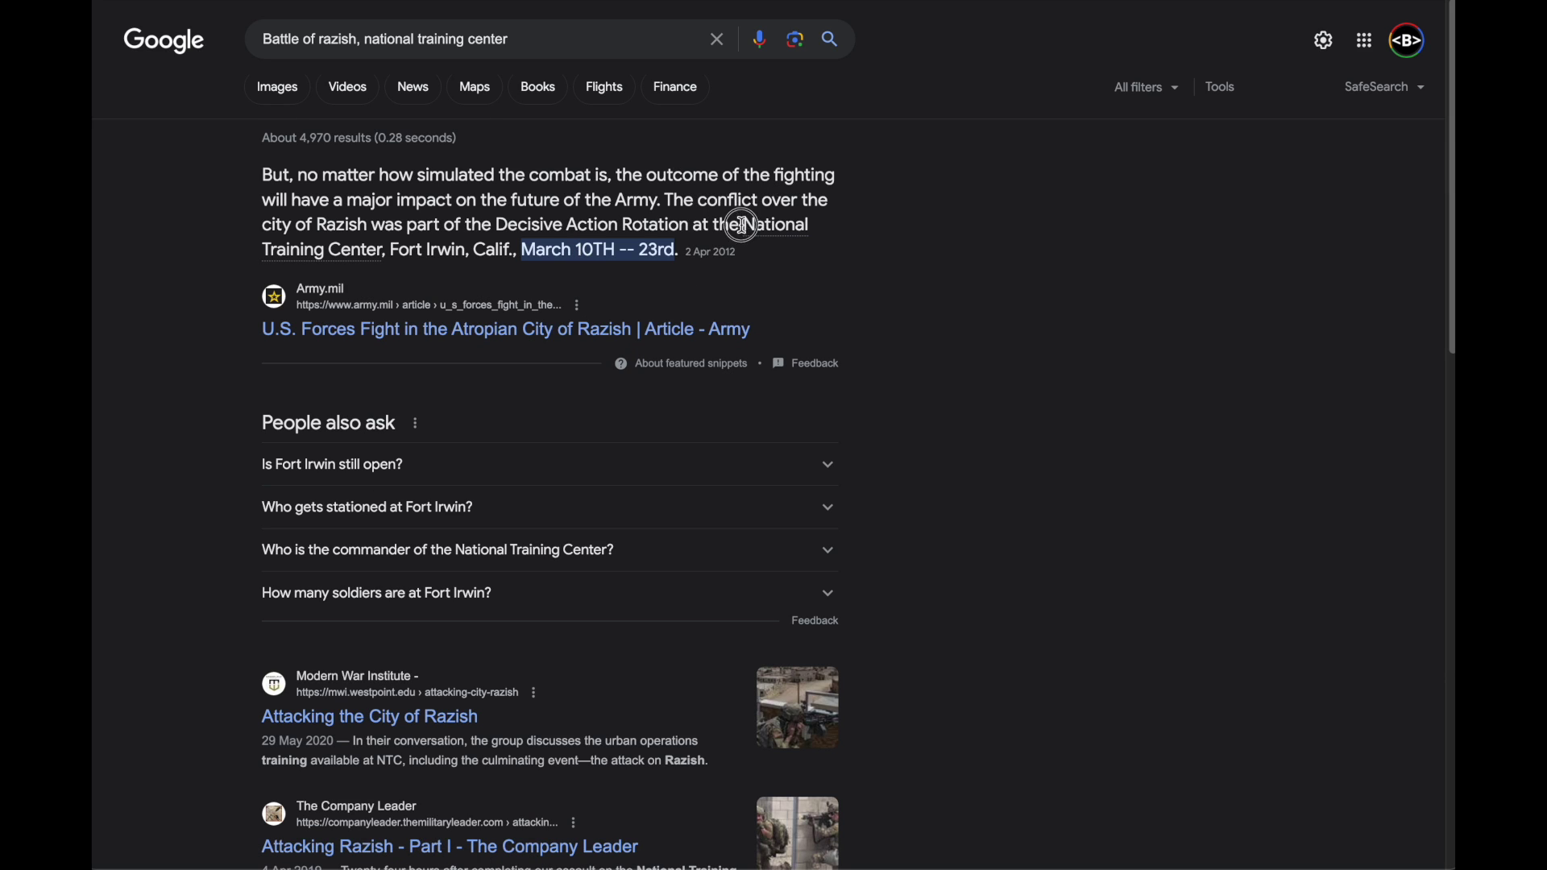
Search 'National Training Center, Fort Irwin' and frame it on Maps in satellite view.
{"action": "left_click", "coordinate": [372, 261]}
{"action": "left_click_drag", "start_coordinate": [373, 266], "coordinate": [559, 38]}
{"action": "left_click", "coordinate": [348, 659]}
{"action": "left_click", "coordinate": [271, 87]}
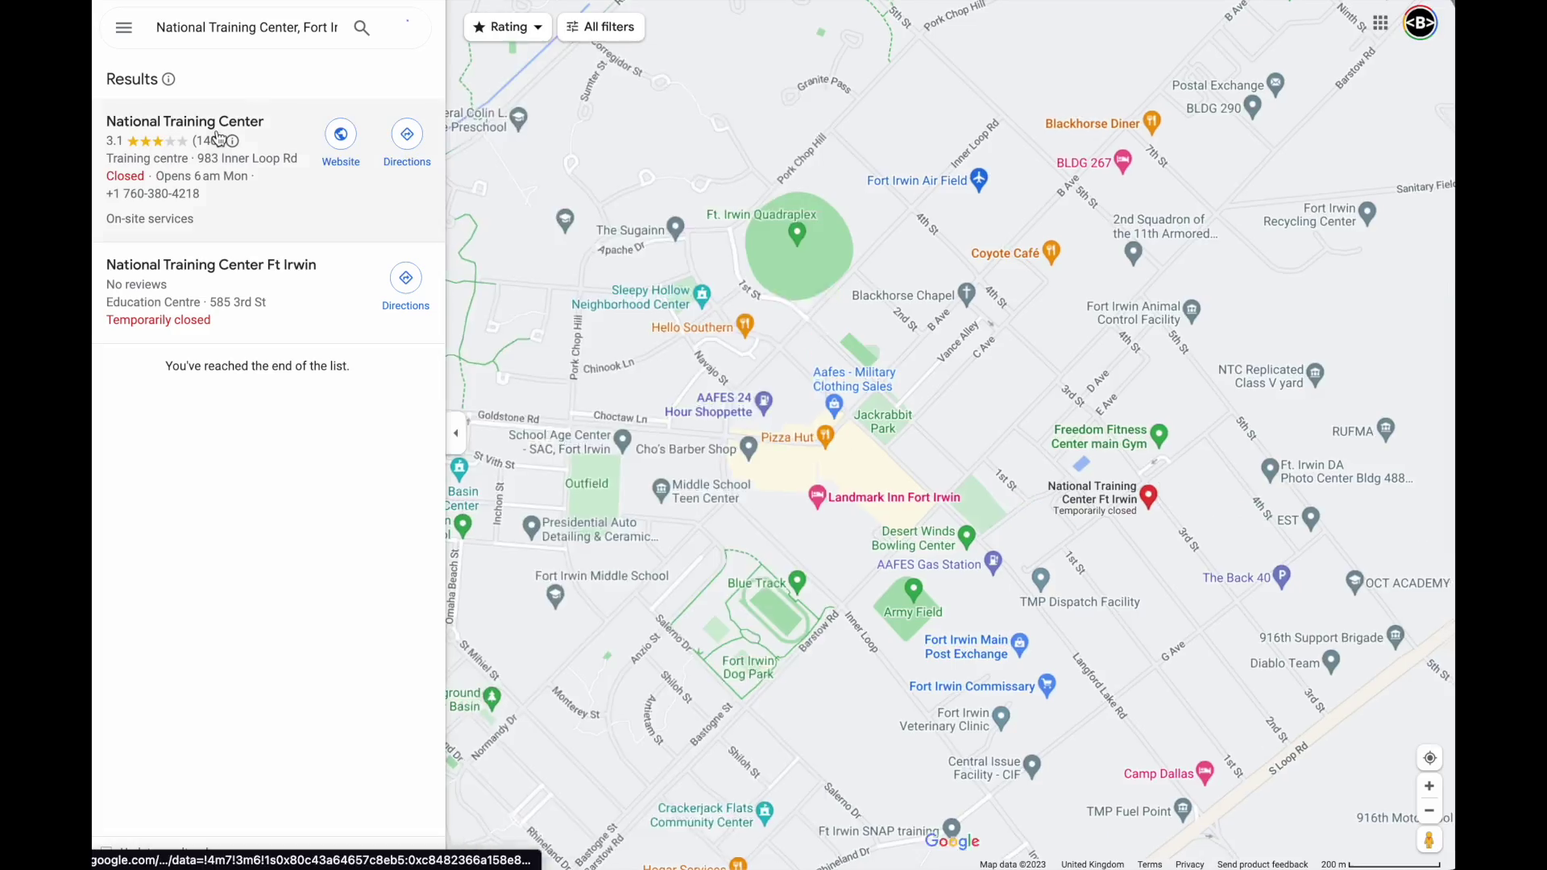
{"action": "left_click", "coordinate": [498, 814]}
{"action": "scroll", "coordinate": [911, 676], "scroll_direction": "down", "scroll_amount": 5}
{"action": "left_click_drag", "start_coordinate": [911, 677], "coordinate": [746, 328]}
{"action": "scroll", "coordinate": [746, 328], "scroll_direction": "up", "scroll_amount": 5}
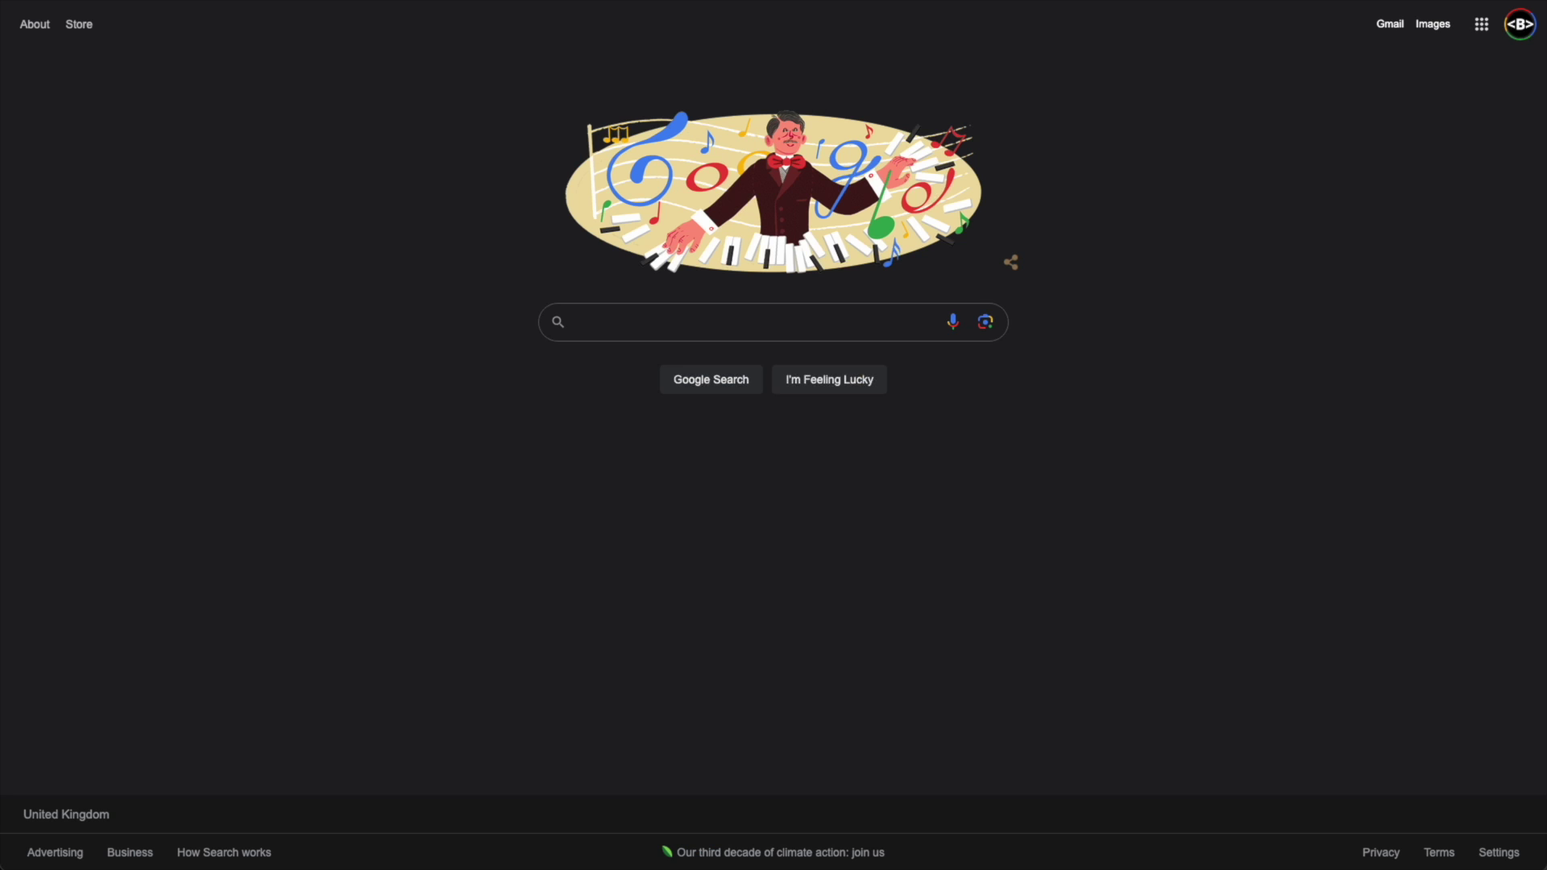
Upload the B-21 hangar photo to Google Lens and list its source pages.
{"action": "left_click", "coordinate": [985, 321]}
{"action": "key", "text": "ctrl+v"}
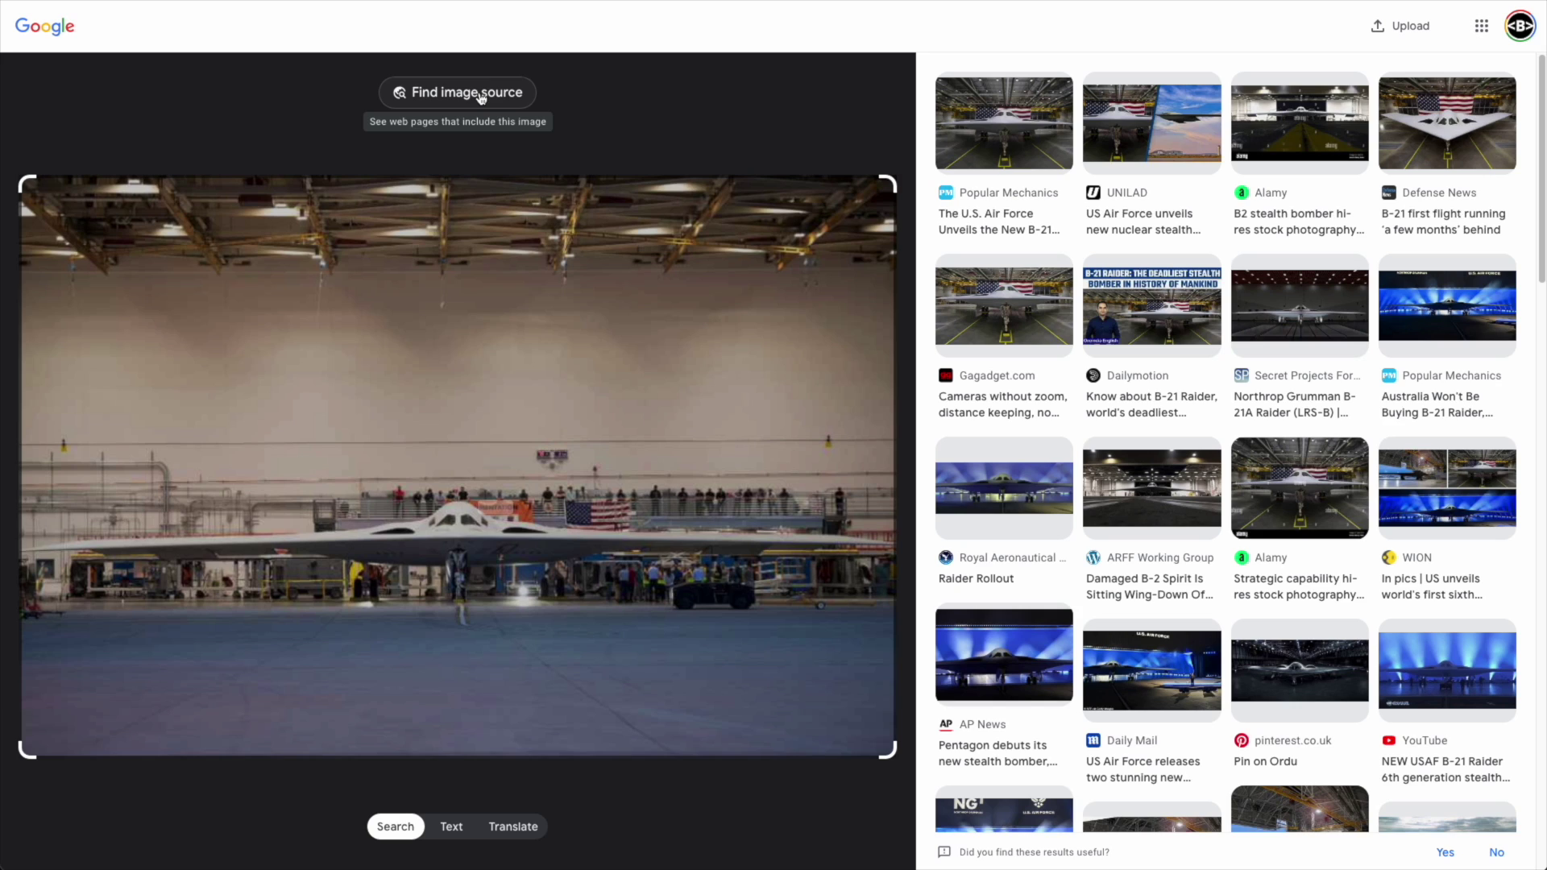
{"action": "left_click", "coordinate": [480, 96]}
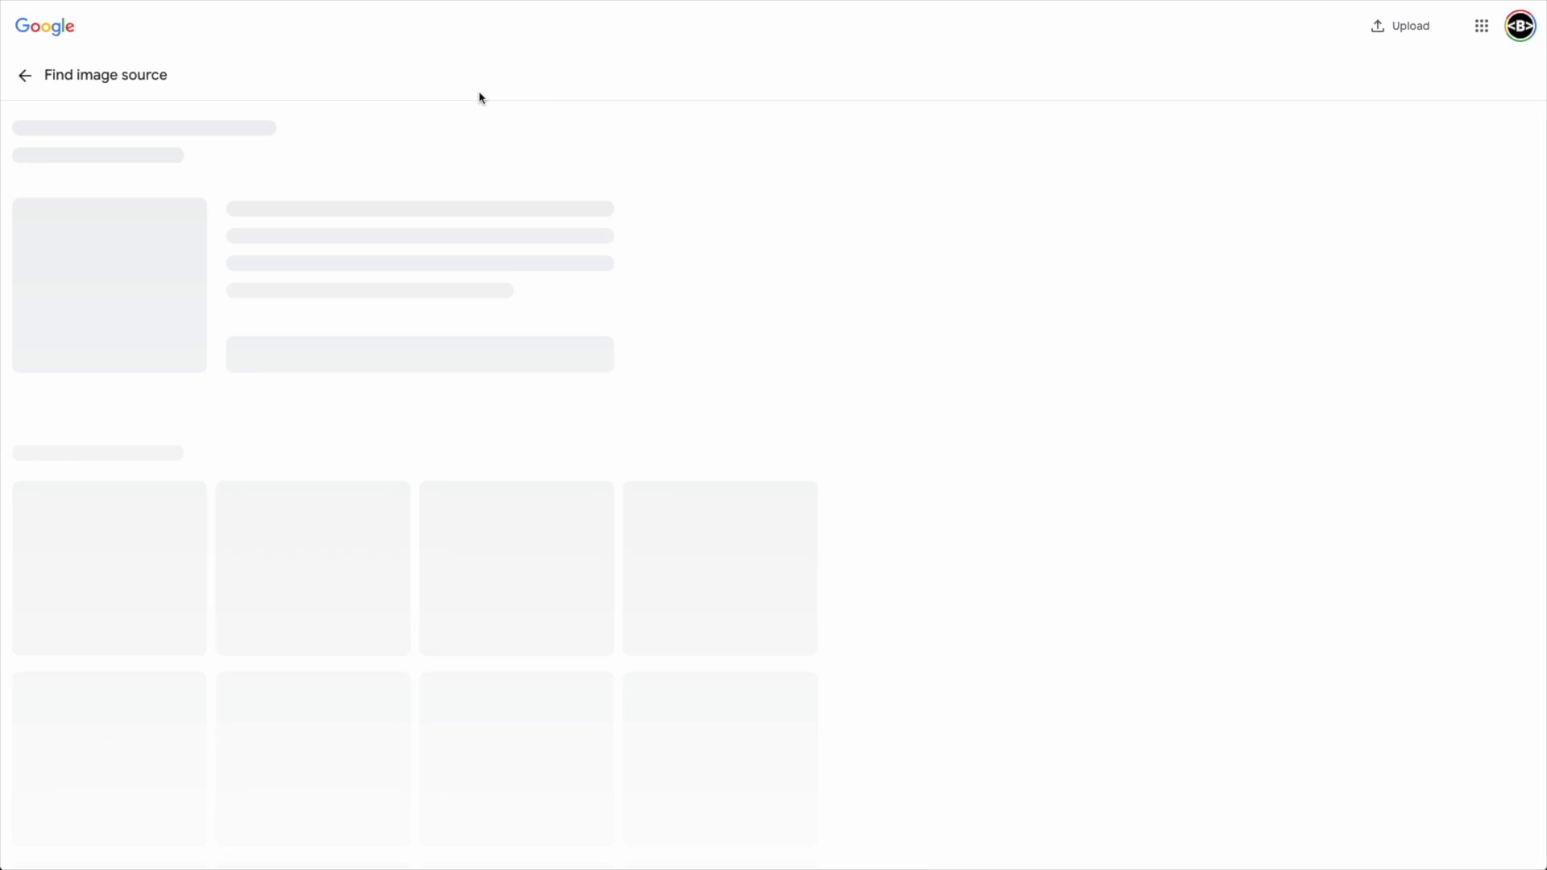
{"action": "scroll", "coordinate": [542, 273], "scroll_direction": "down", "scroll_amount": 10}
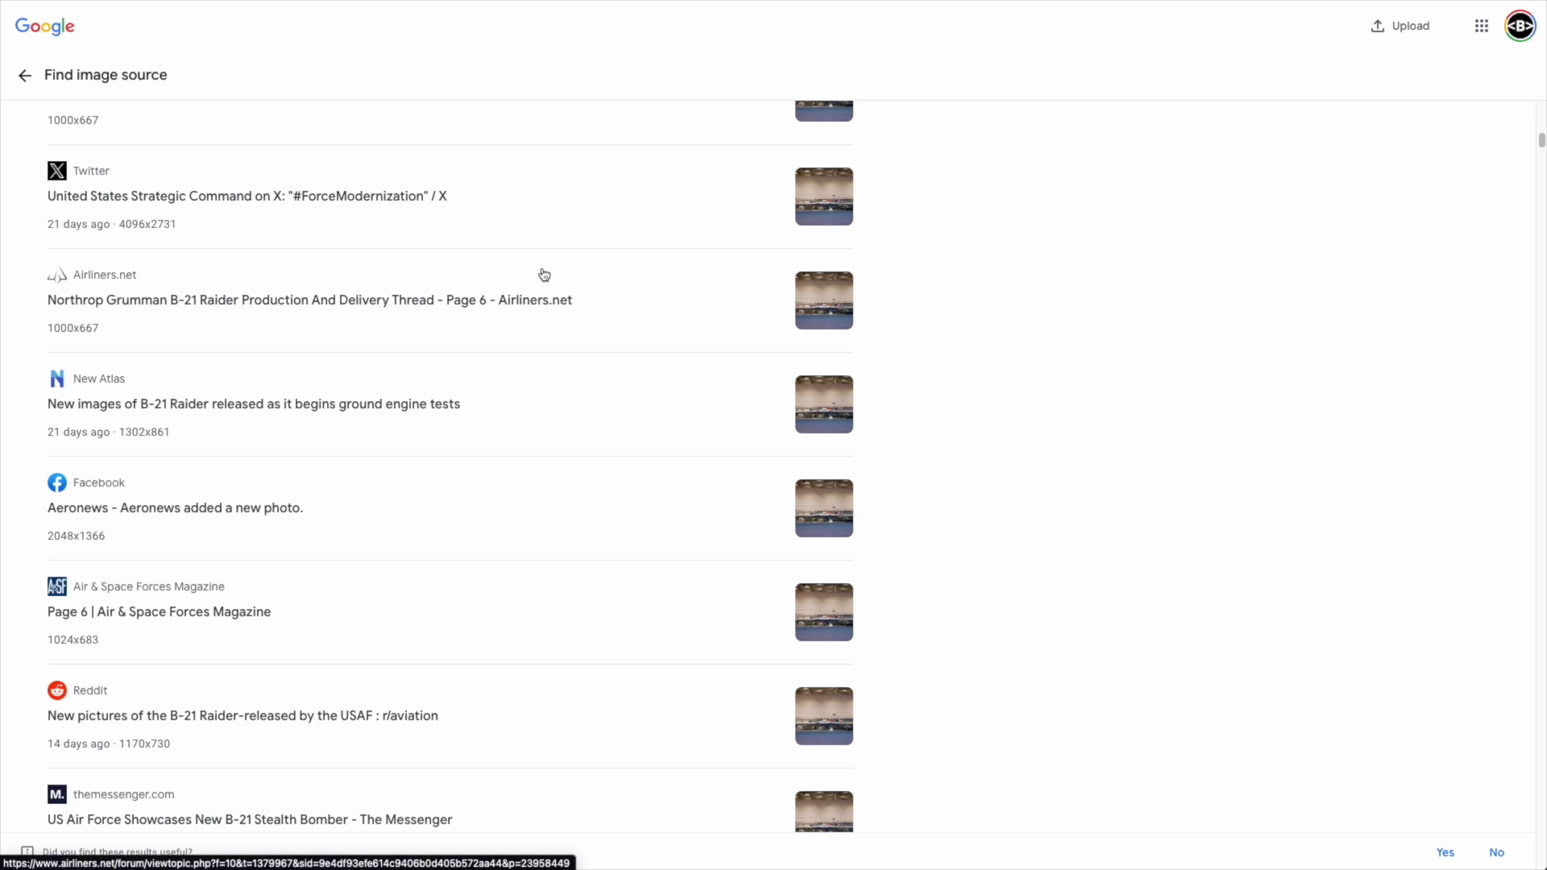
{"action": "scroll", "coordinate": [262, 504], "scroll_direction": "down", "scroll_amount": 2}
{"action": "scroll", "coordinate": [286, 511], "scroll_direction": "down", "scroll_amount": 10}
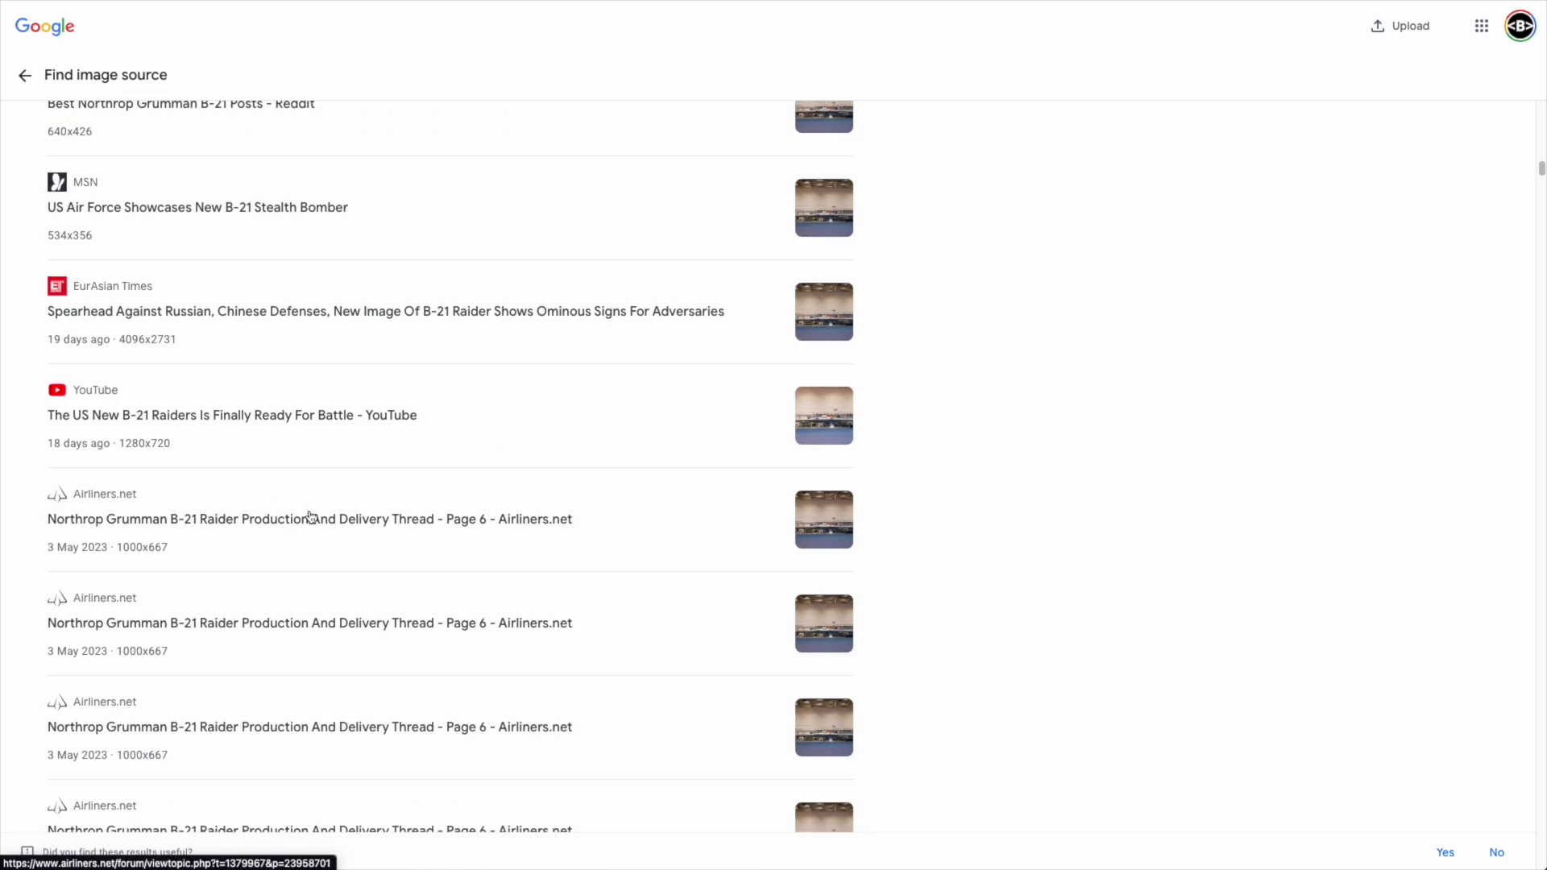
Check the Airliners.net forum thread, then open the Air & Space Forces B-21 article.
{"action": "left_click", "coordinate": [153, 504]}
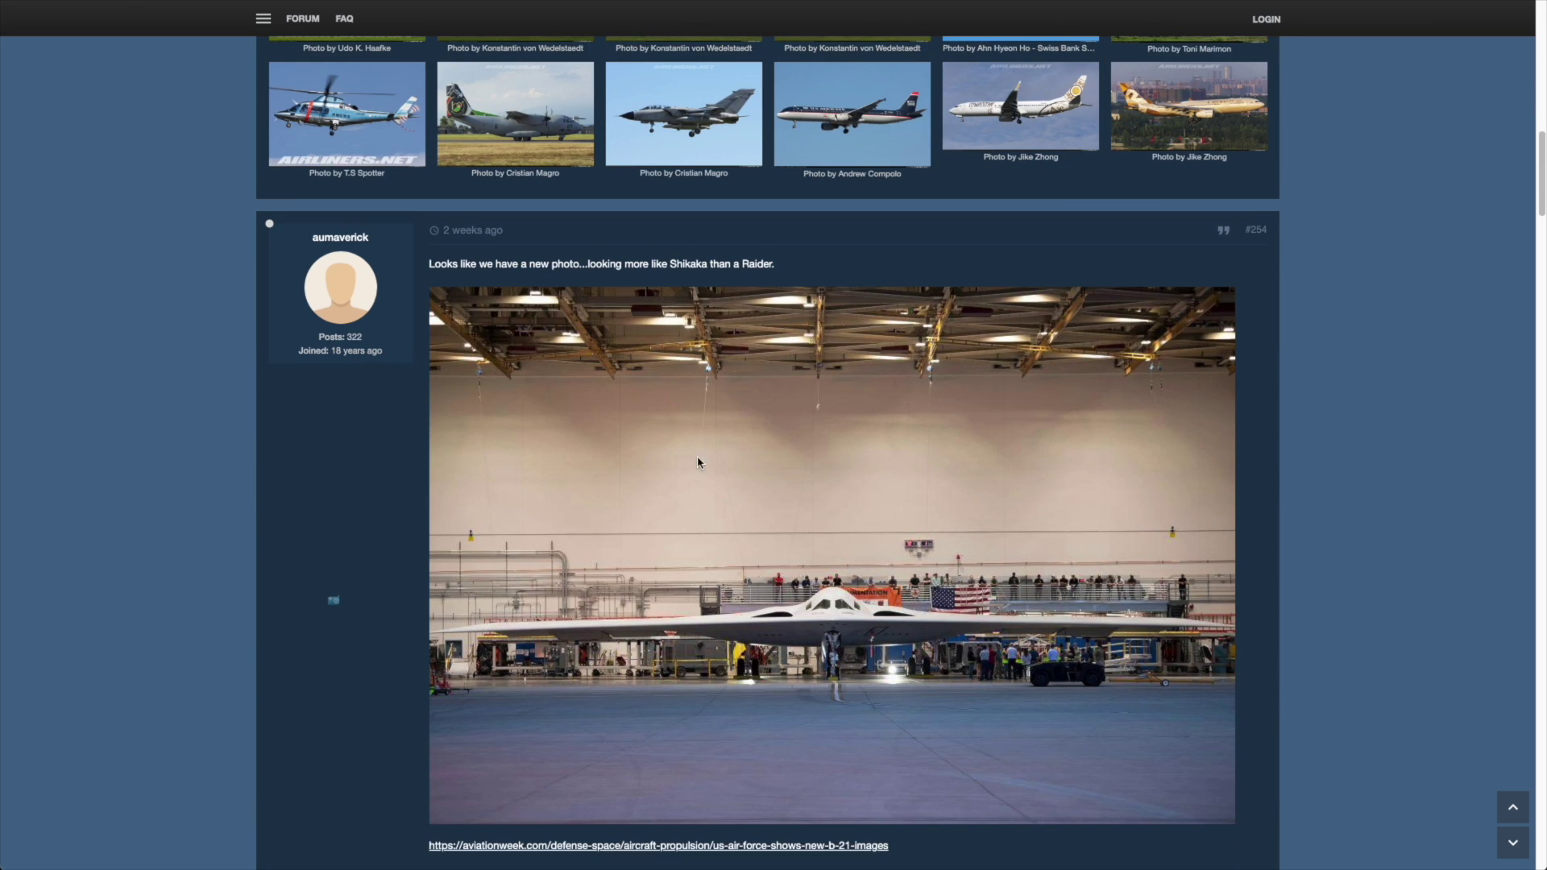
{"action": "key", "text": "alt+Left"}
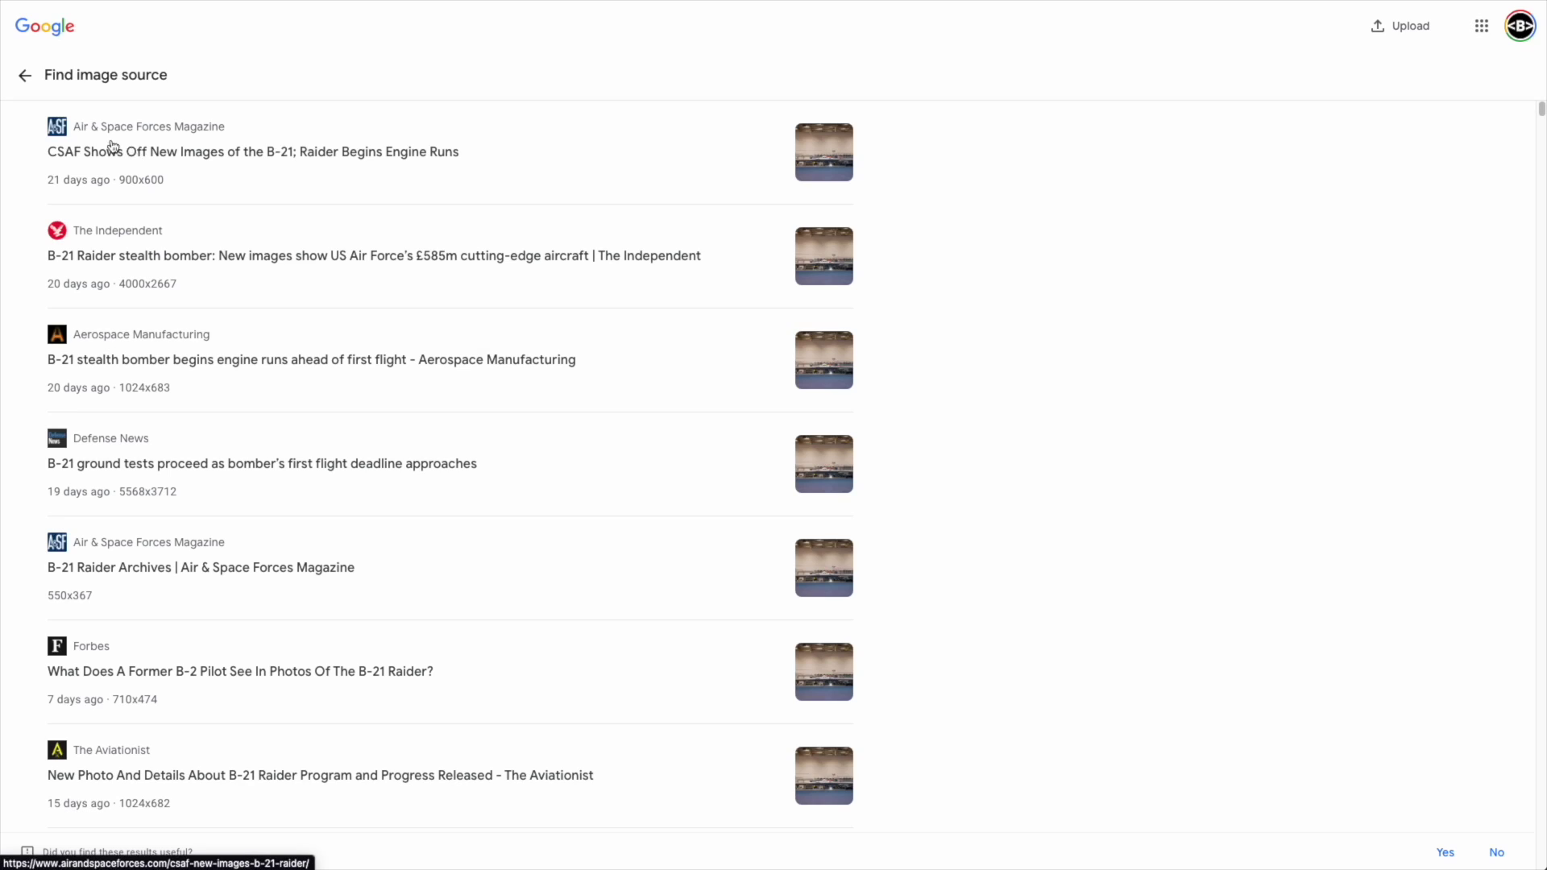
{"action": "left_click", "coordinate": [113, 133]}
{"action": "scroll", "coordinate": [547, 340], "scroll_direction": "down", "scroll_amount": 10}
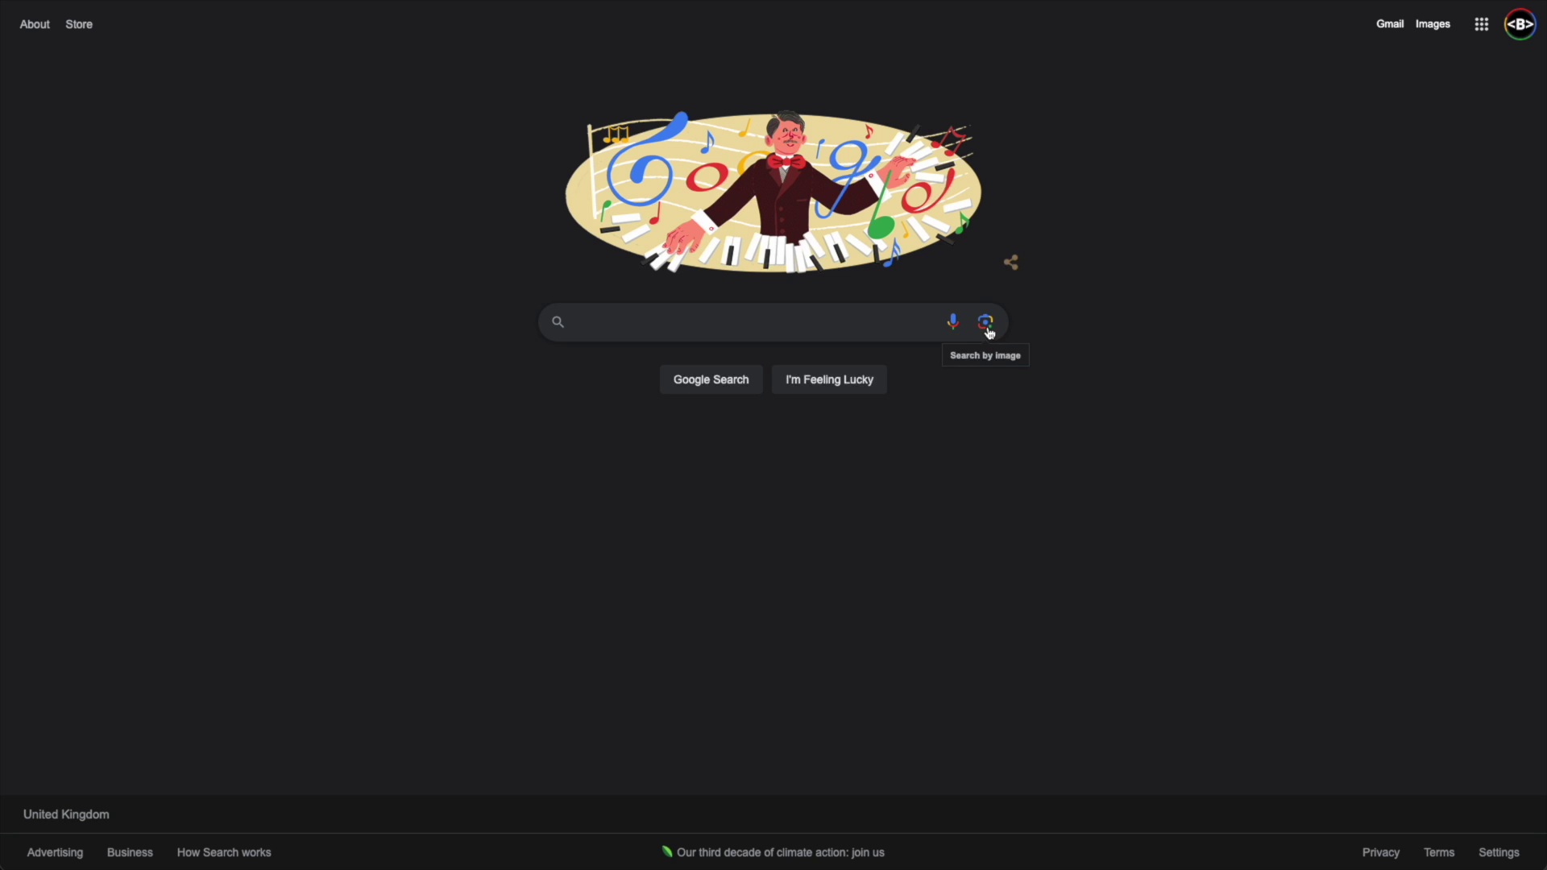
Upload the saved B-21 hangar image to Google Lens for visual matches.
{"action": "left_click", "coordinate": [986, 324]}
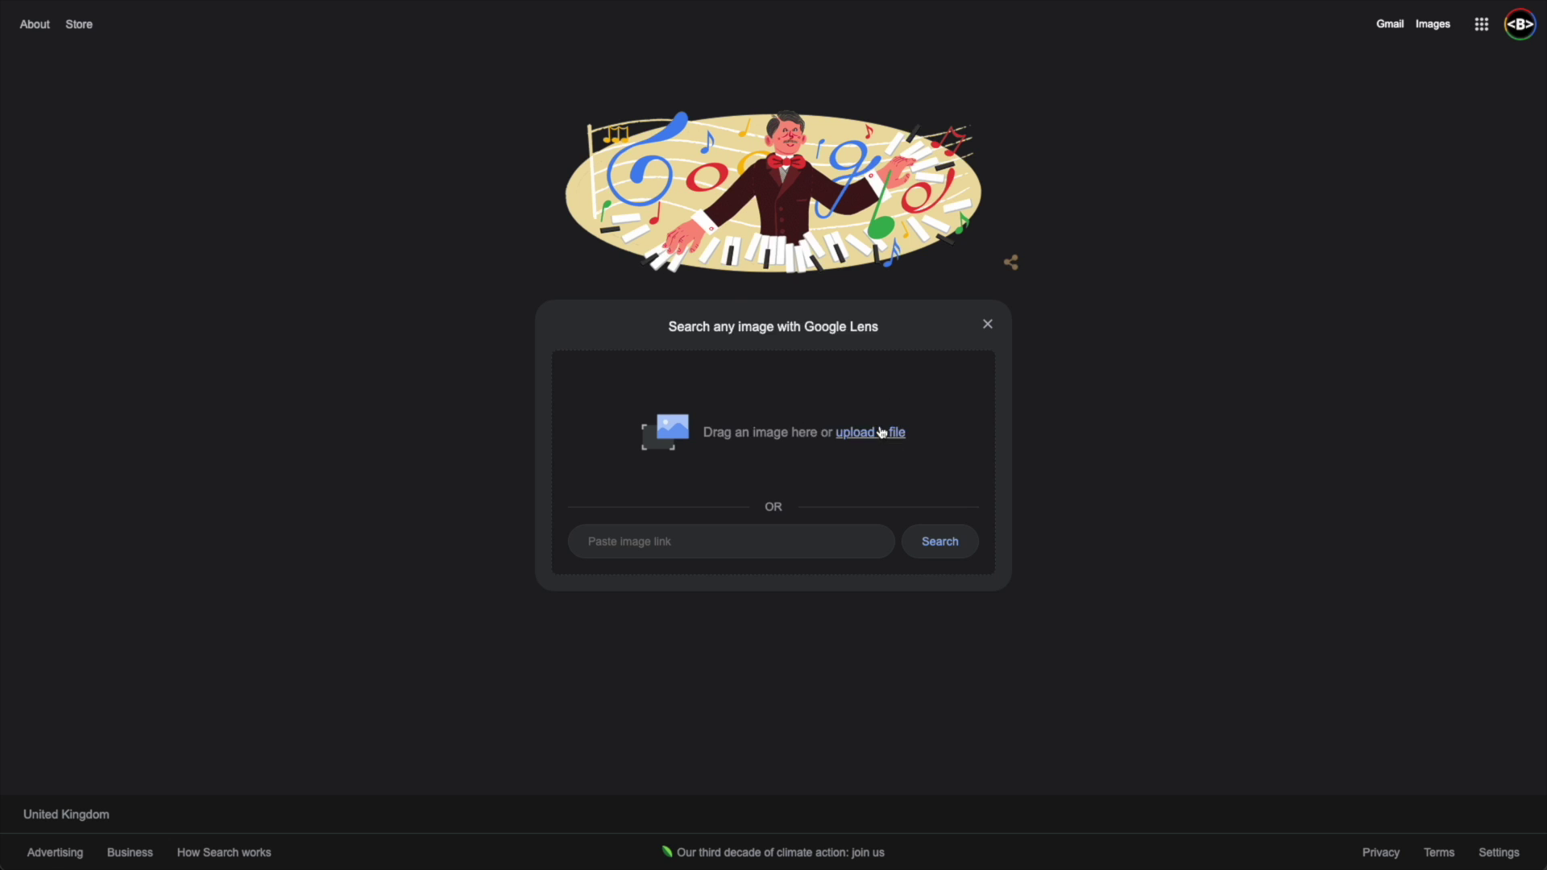
{"action": "key", "text": "ctrl+v"}
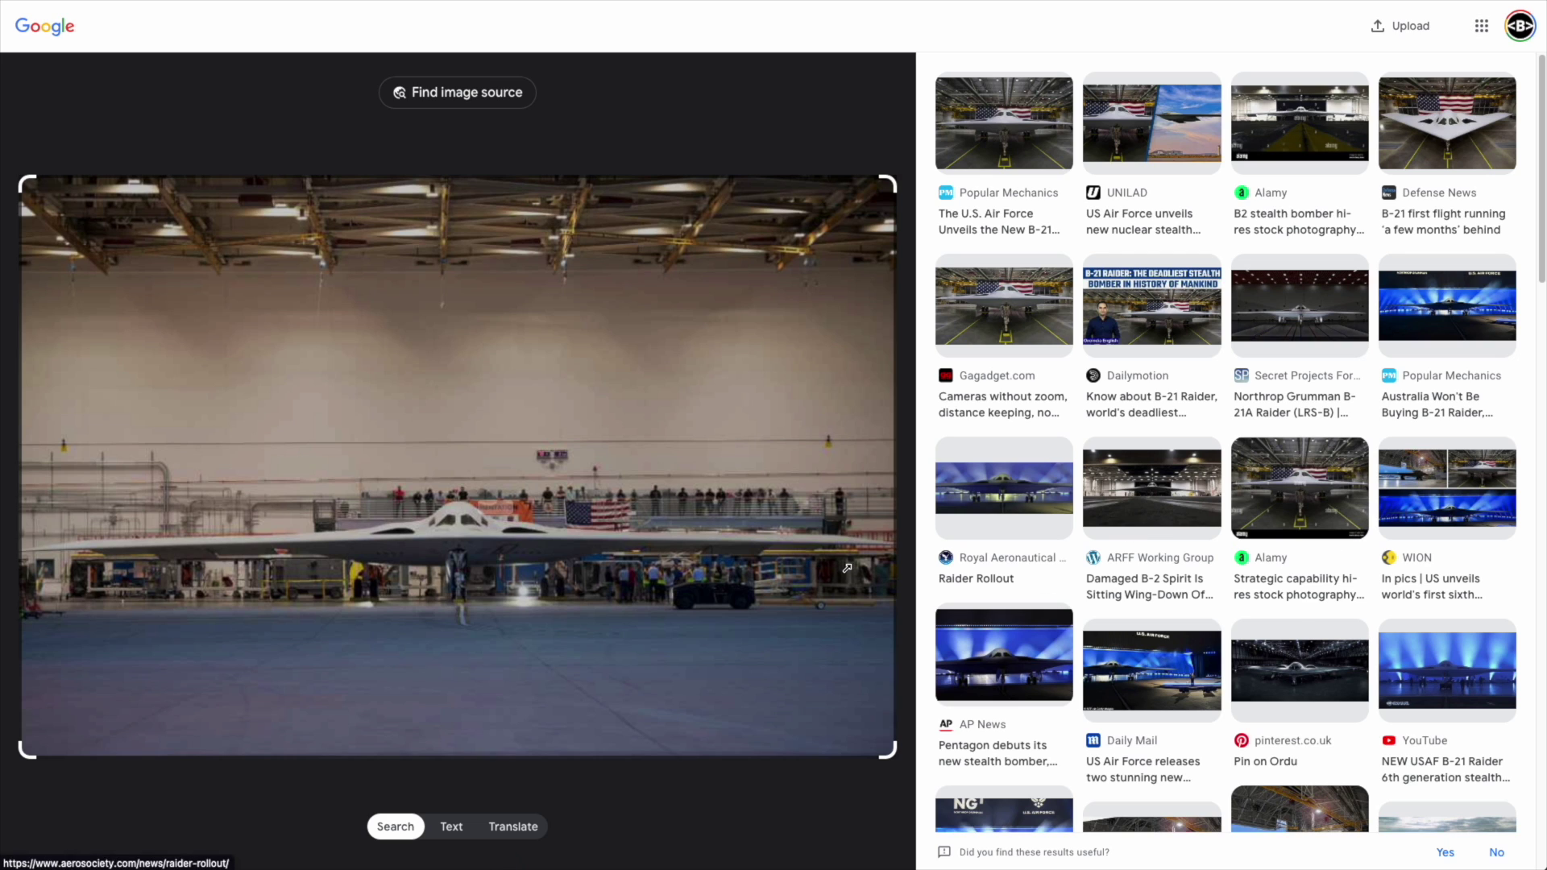
List the pages that published the hangar photo and scroll through the Air & Space Forces article.
{"action": "left_click", "coordinate": [449, 99]}
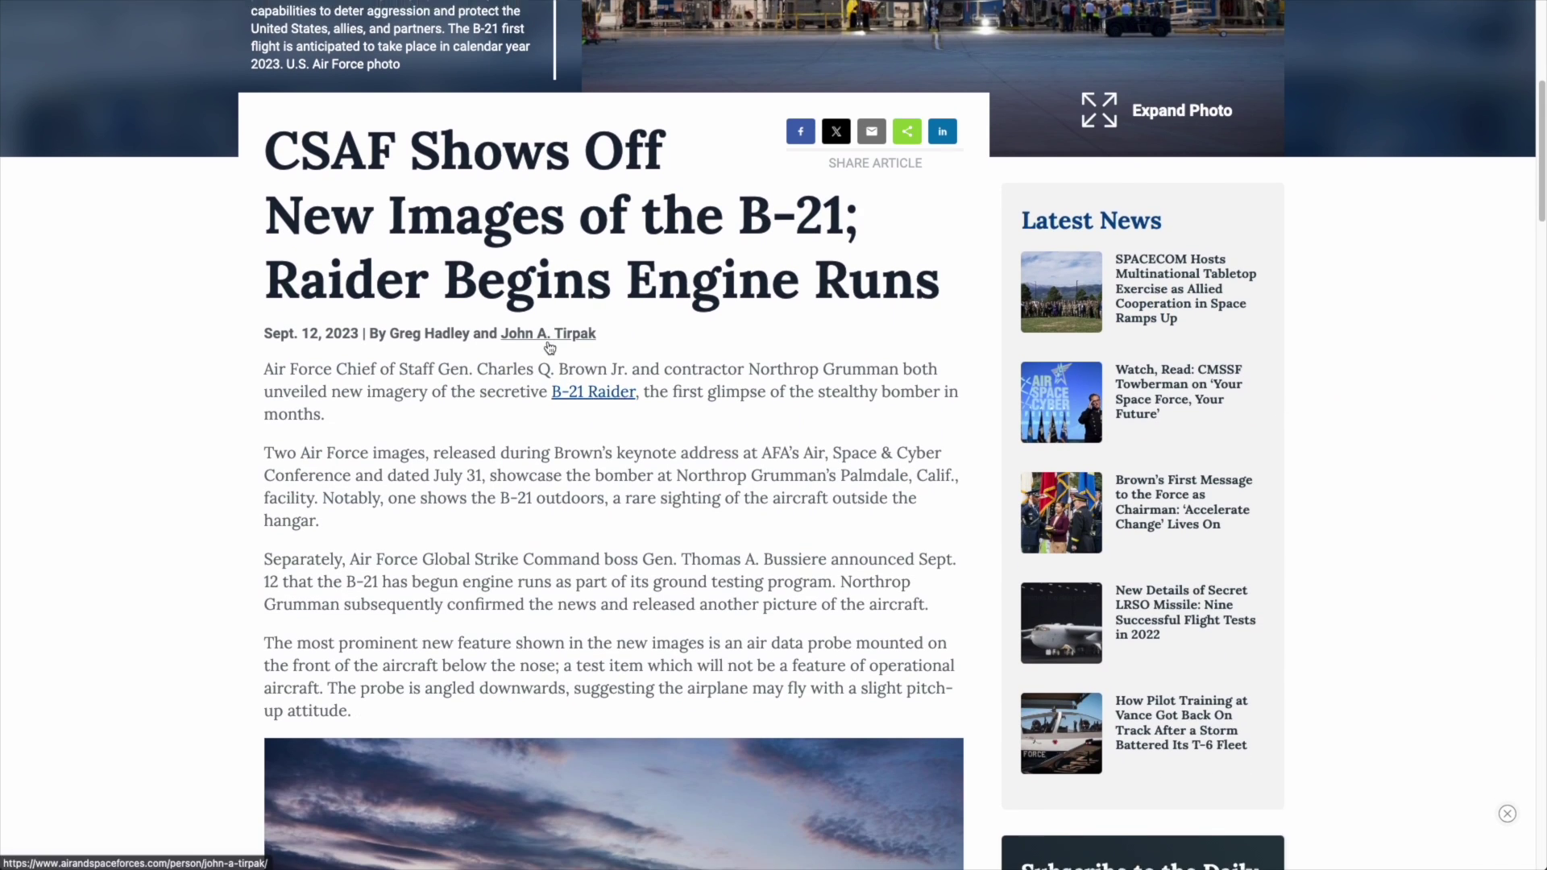
{"action": "scroll", "coordinate": [550, 347], "scroll_direction": "down", "scroll_amount": 4}
{"action": "scroll", "coordinate": [550, 347], "scroll_direction": "up", "scroll_amount": 10}
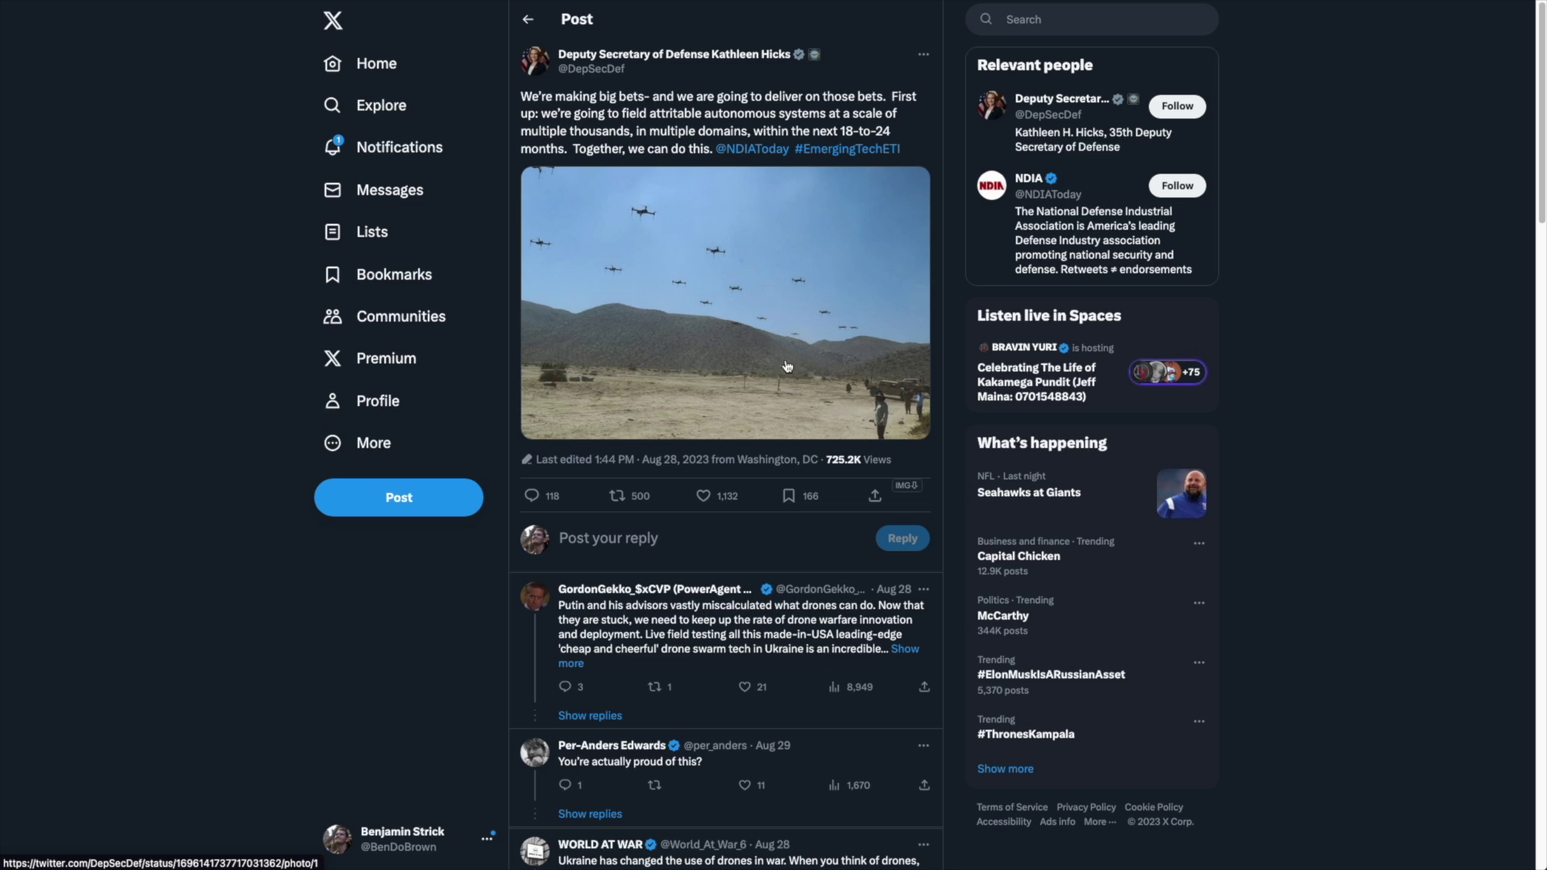
Save the drone-swarm photo as a file and paste it into Google Lens.
{"action": "left_click", "coordinate": [739, 256]}
{"action": "right_click", "coordinate": [796, 332]}
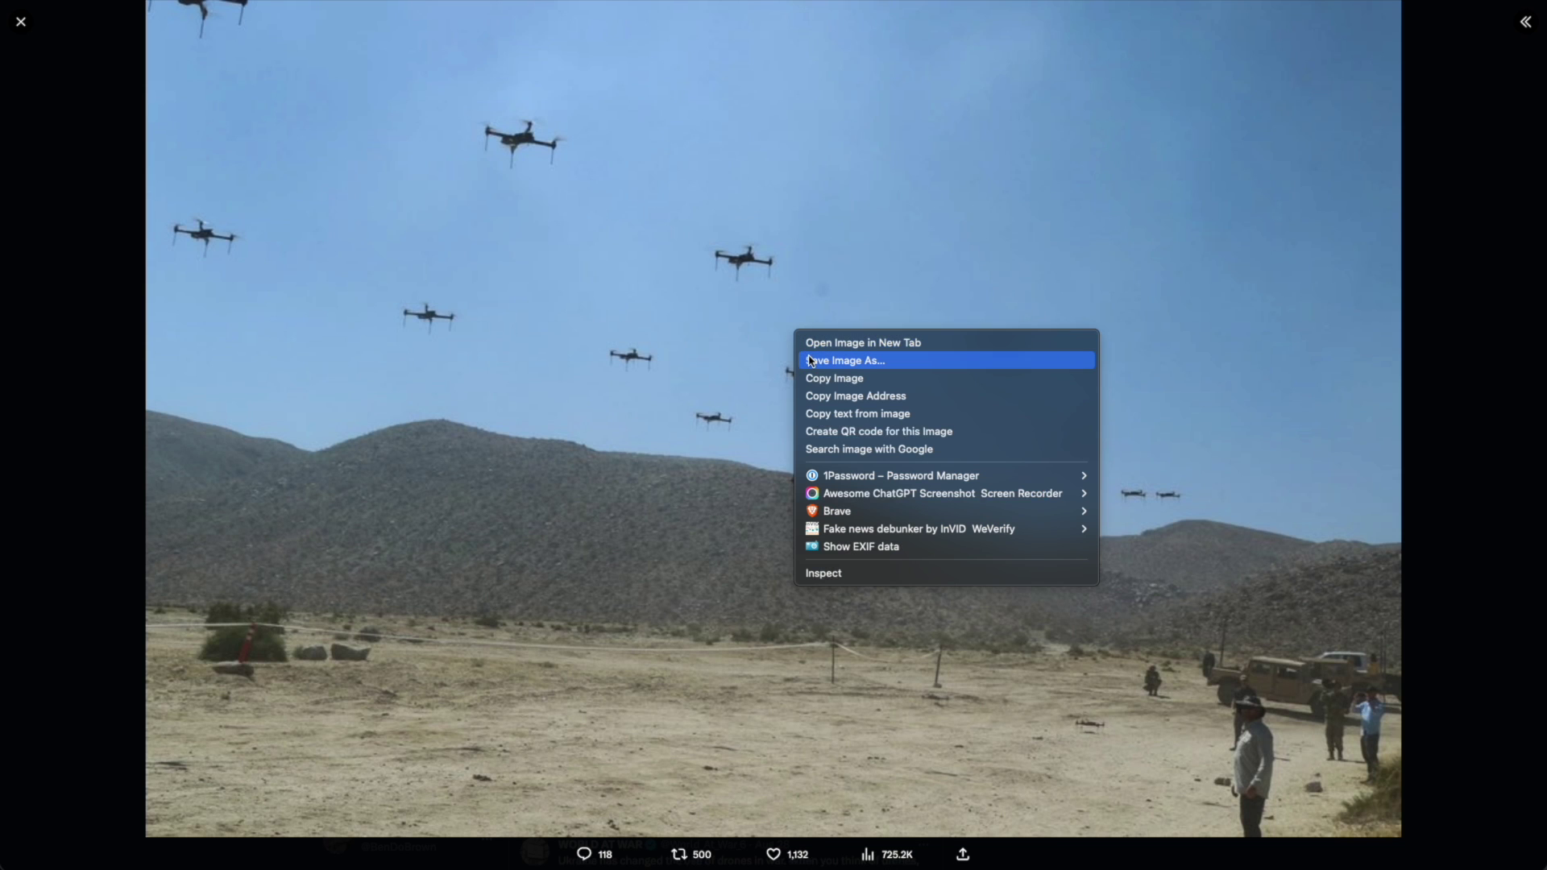
{"action": "left_click", "coordinate": [815, 360]}
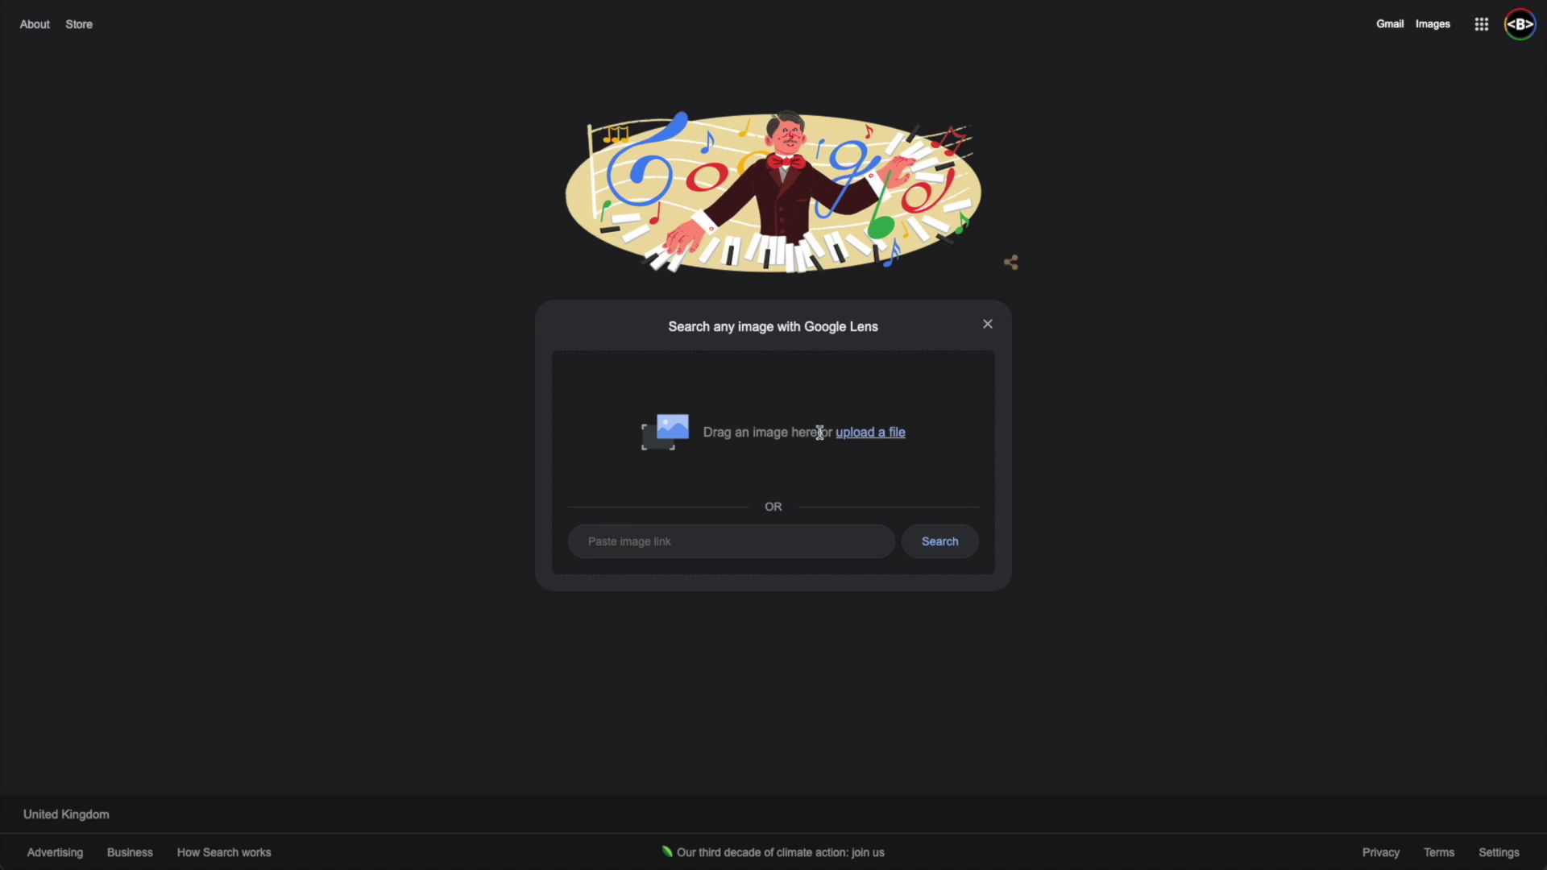
{"action": "key", "text": "ctrl+v"}
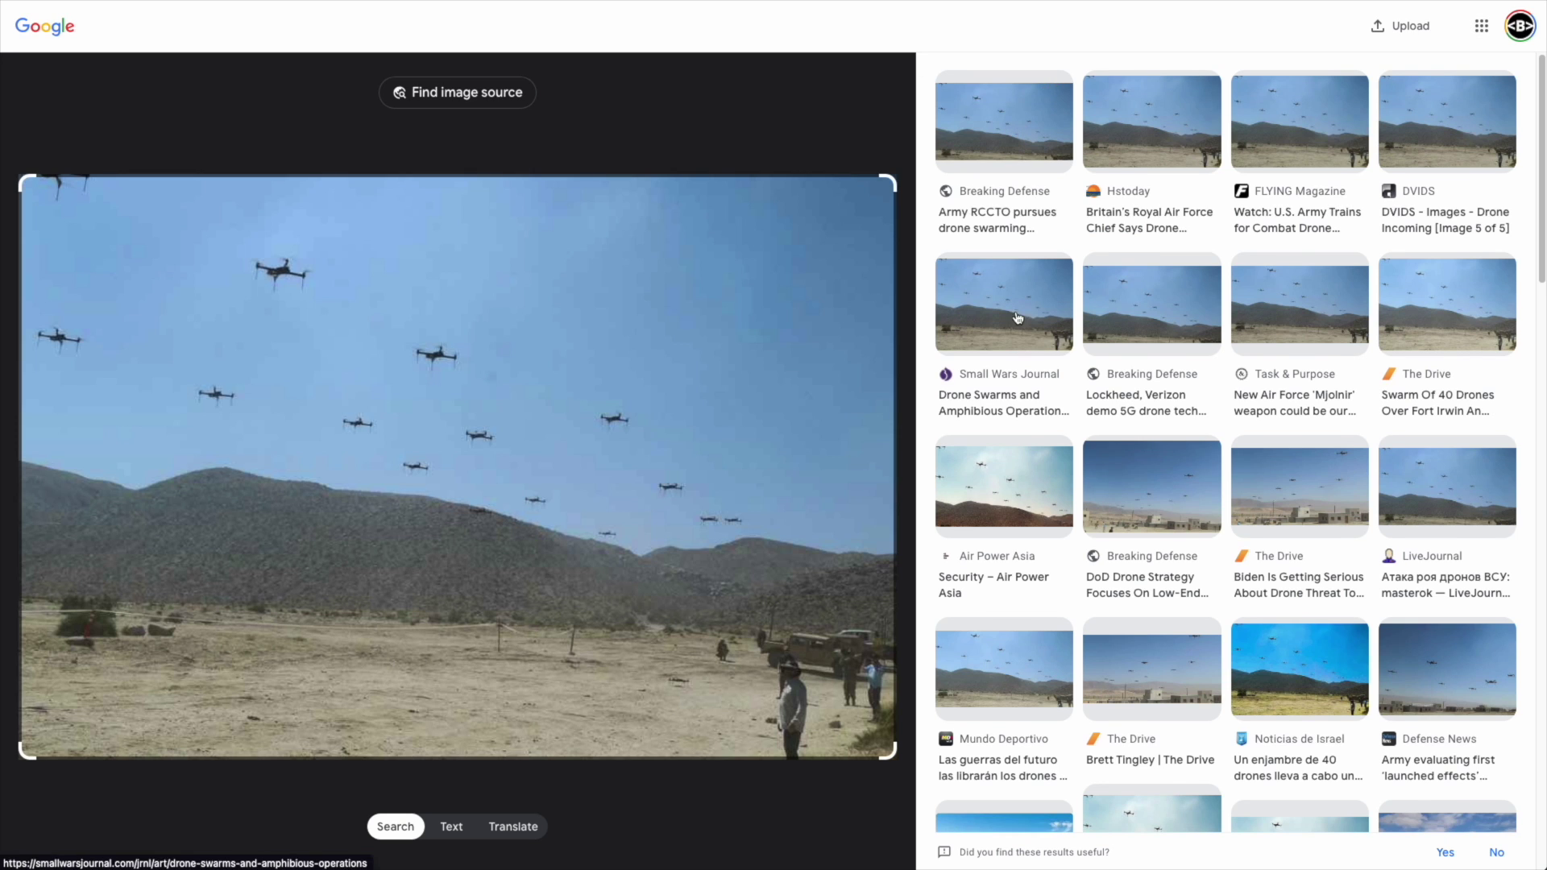
{"action": "scroll", "coordinate": [1152, 339], "scroll_direction": "down", "scroll_amount": 1}
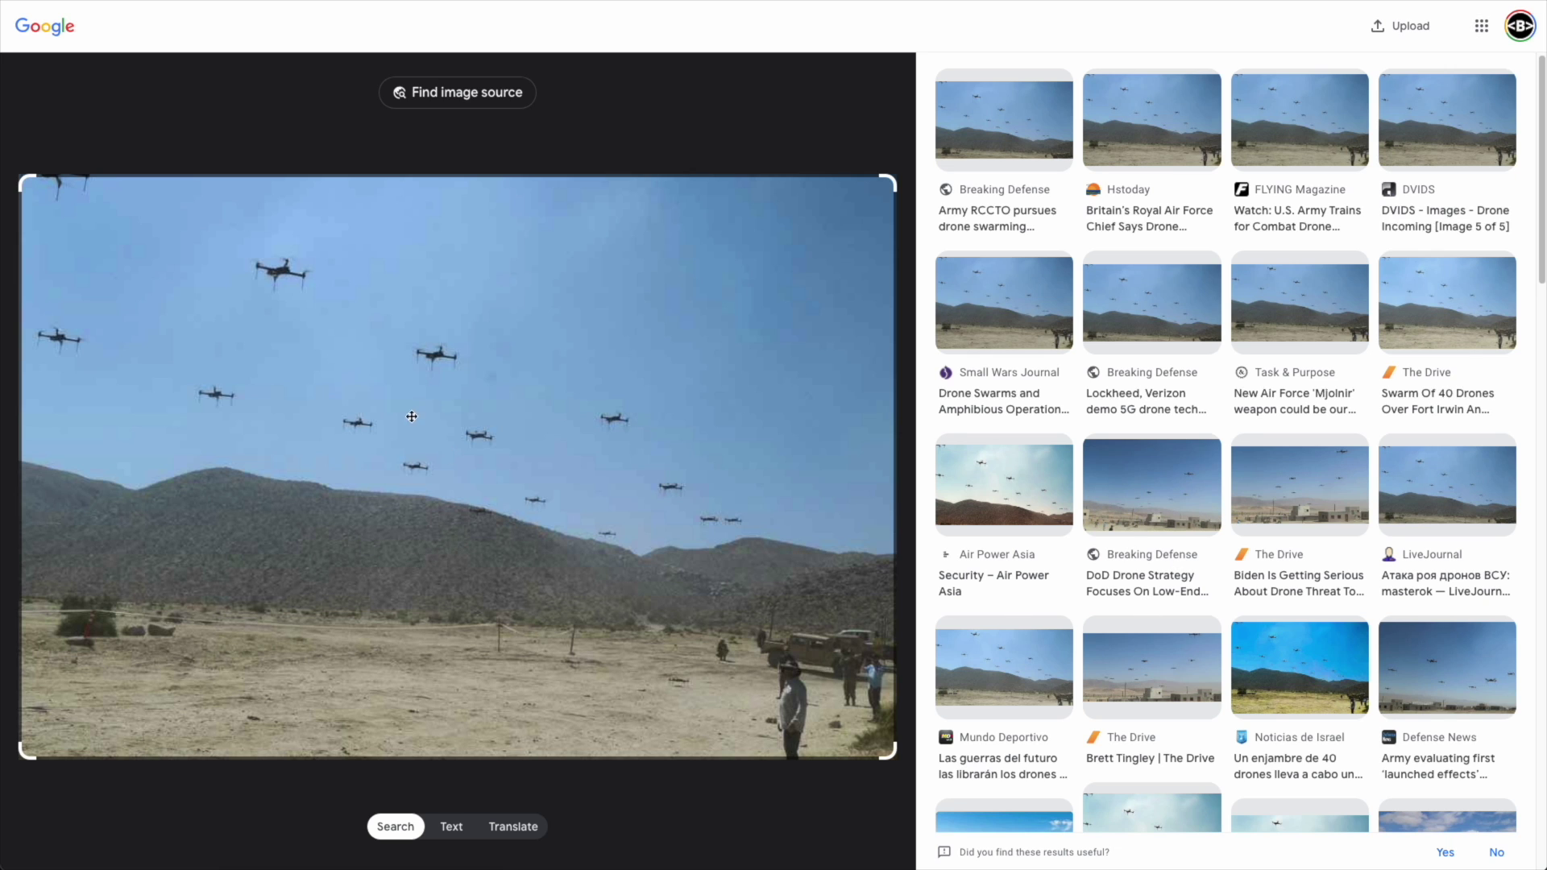
List the web pages containing the drone photo and open the Breaking Defense drone-swarming result.
{"action": "left_click", "coordinate": [448, 94]}
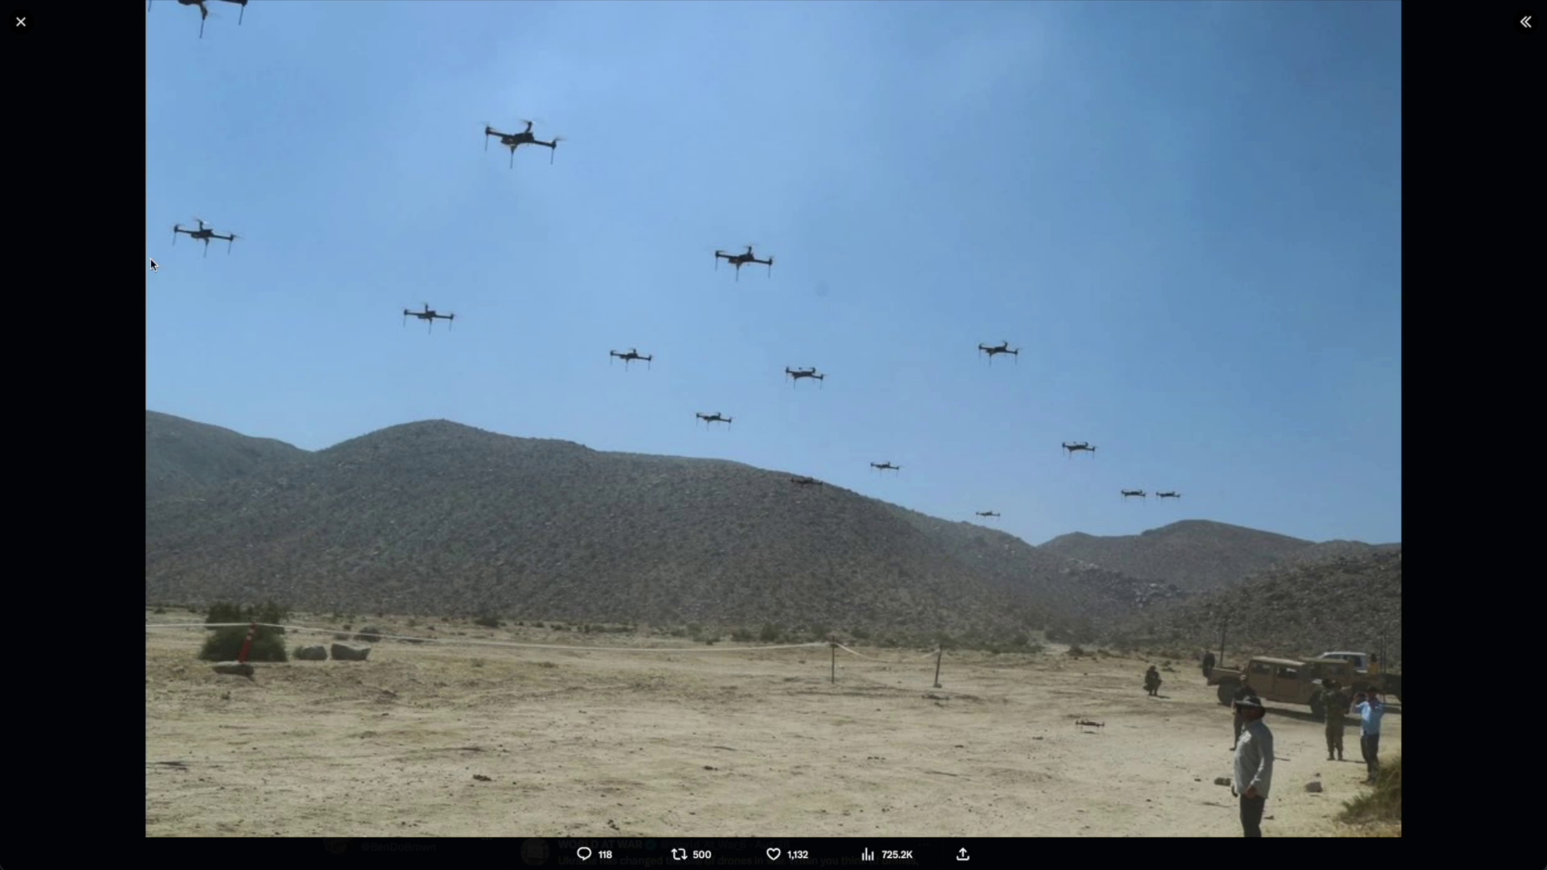
{"action": "key", "text": "Escape"}
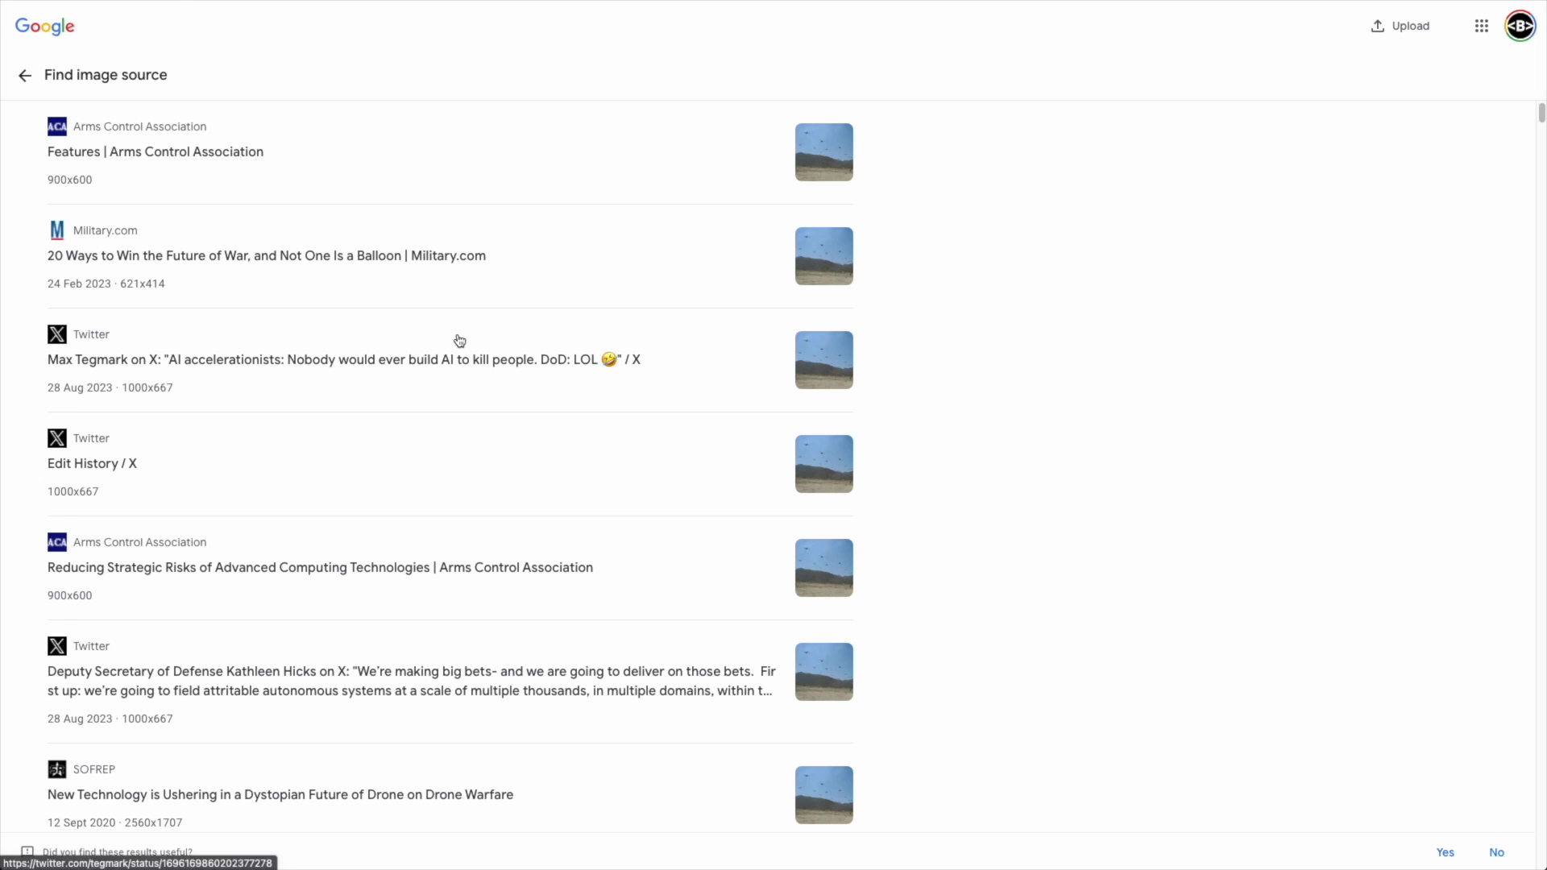
{"action": "scroll", "coordinate": [459, 340], "scroll_direction": "down", "scroll_amount": 10}
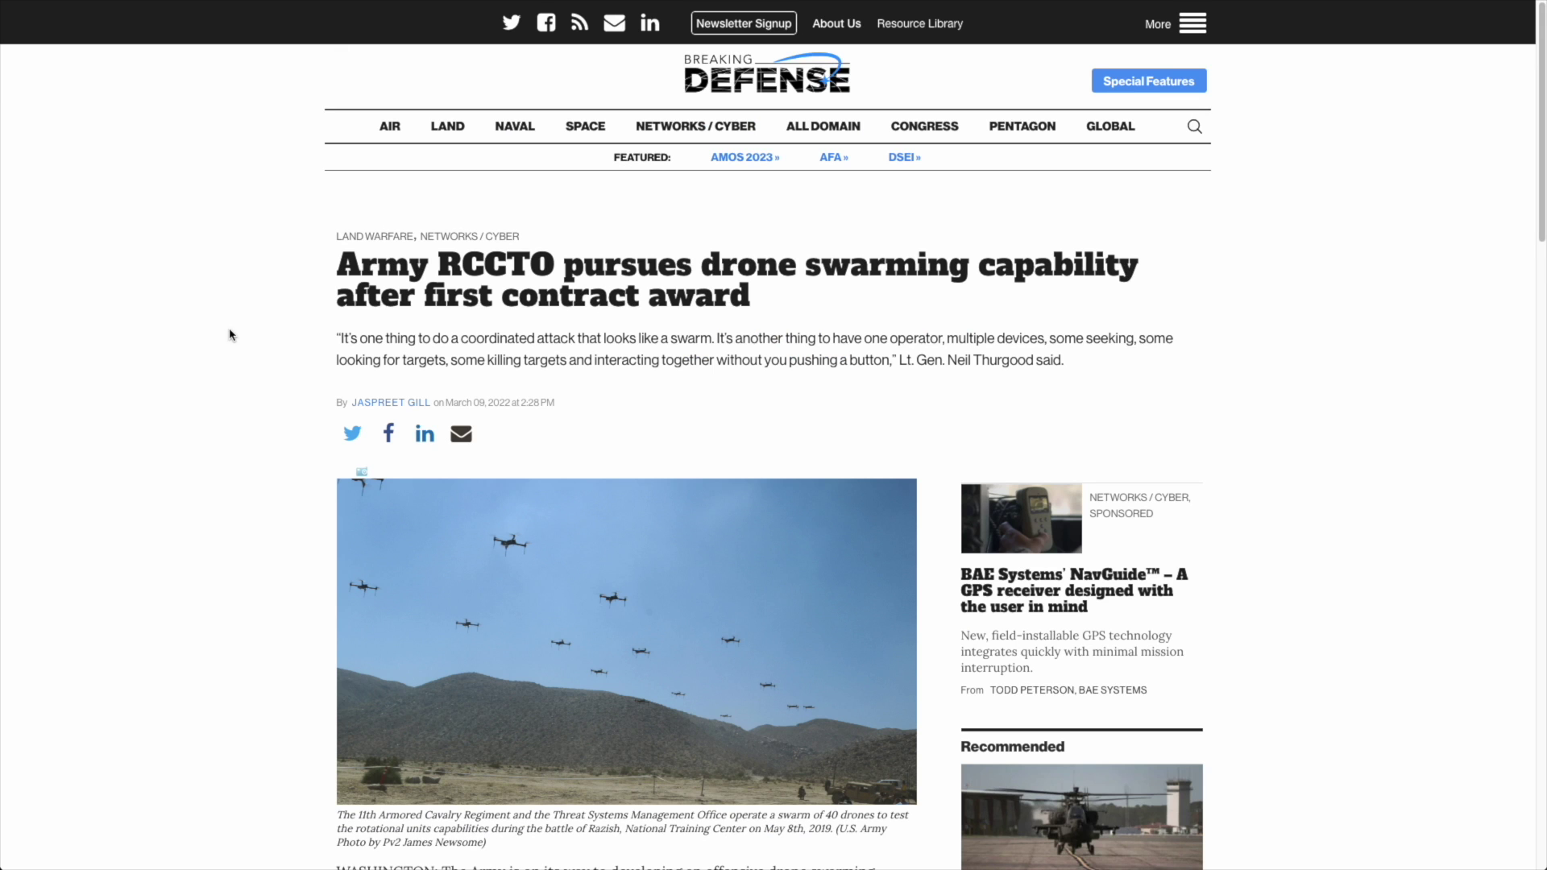
Highlight the caption's location and date: National Training Center, May 8th, 2019.
{"action": "scroll", "coordinate": [458, 417], "scroll_direction": "down", "scroll_amount": 4}
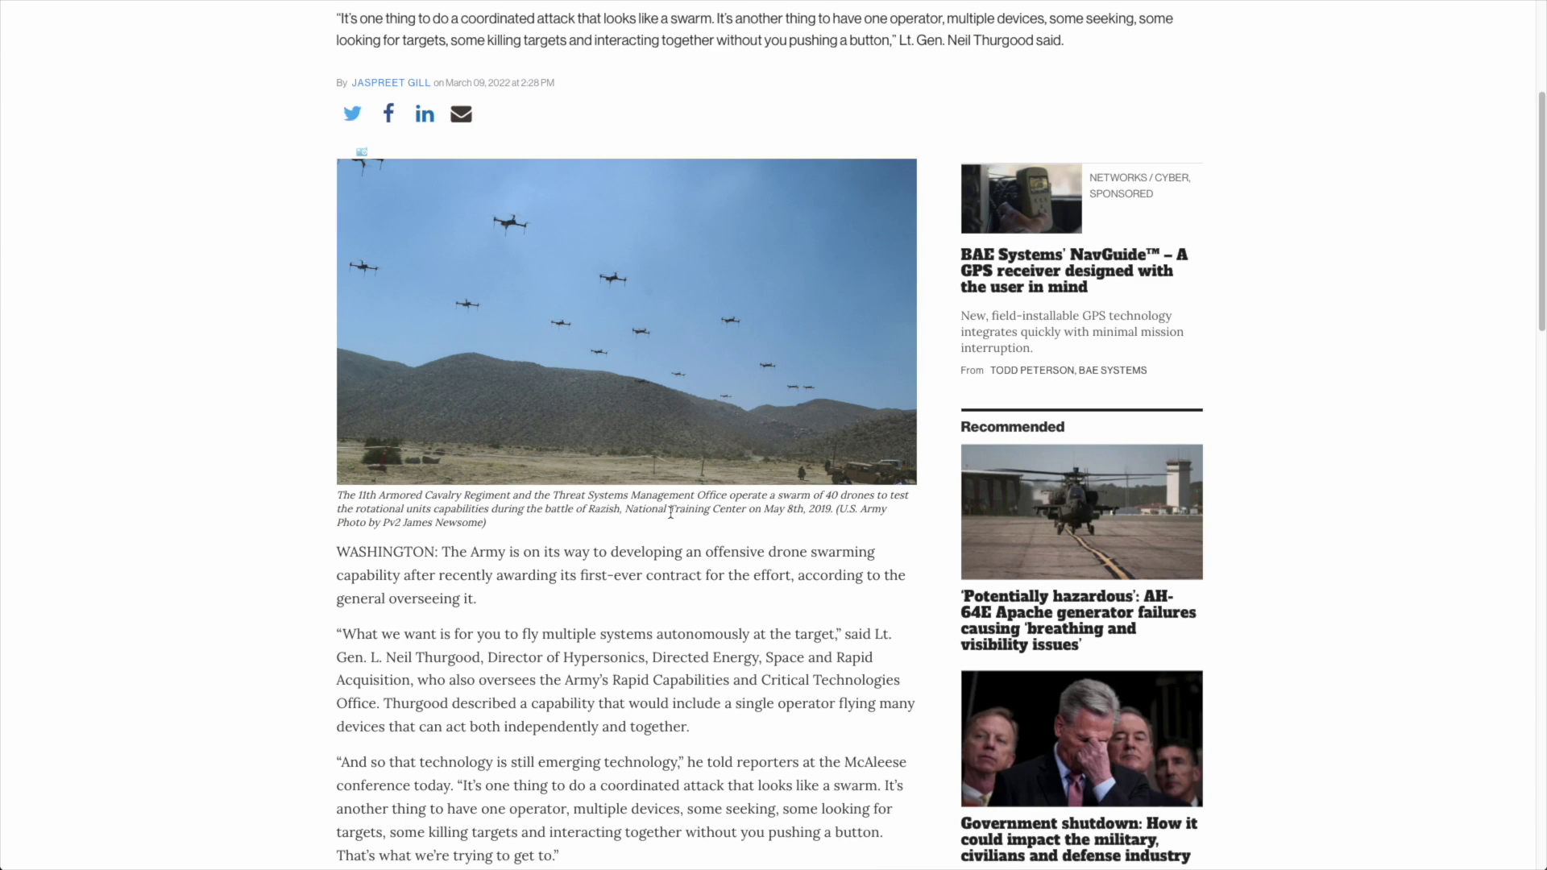
{"action": "double_click", "coordinate": [821, 511]}
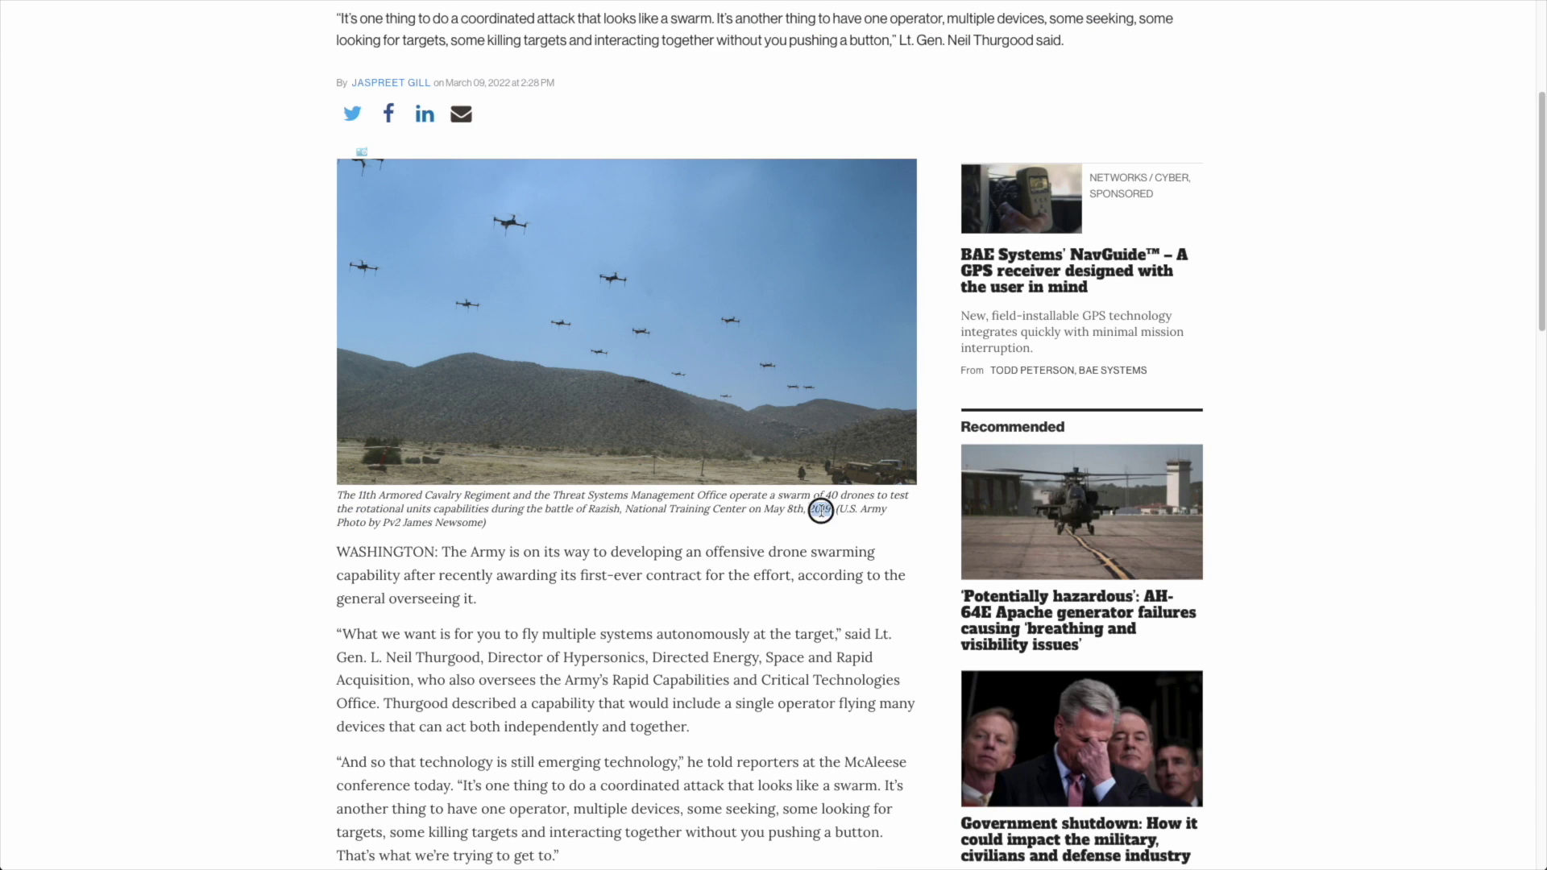
{"action": "left_click", "coordinate": [628, 510]}
{"action": "left_click_drag", "start_coordinate": [589, 511], "coordinate": [831, 511]}
{"action": "left_click", "coordinate": [272, 191]}
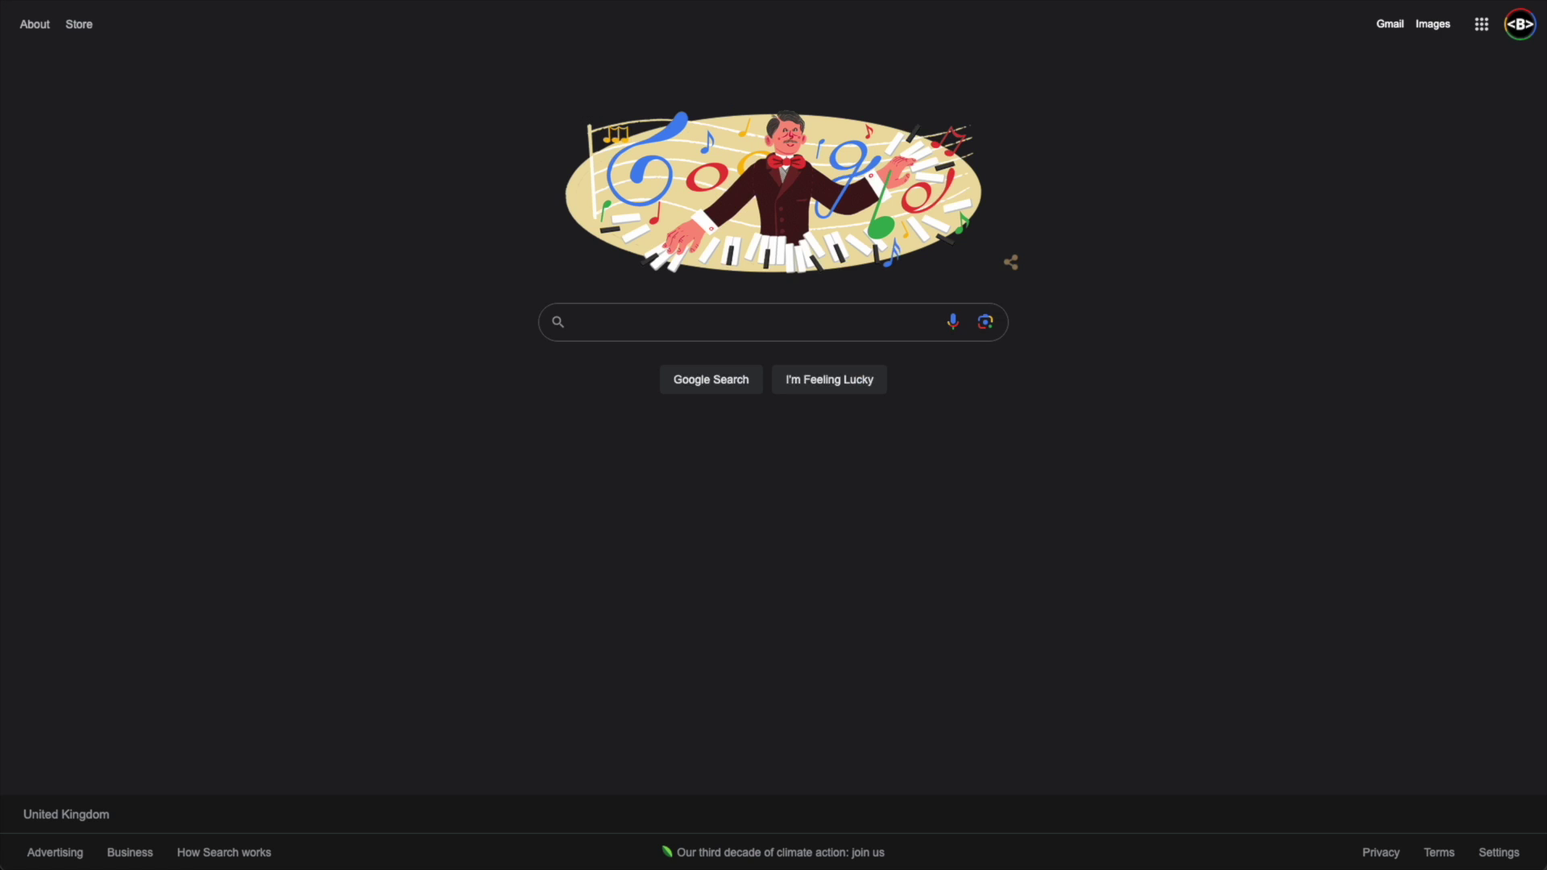
Paste the B-21 hangar image into Google Lens and scroll its source pages.
{"action": "left_click", "coordinate": [986, 329]}
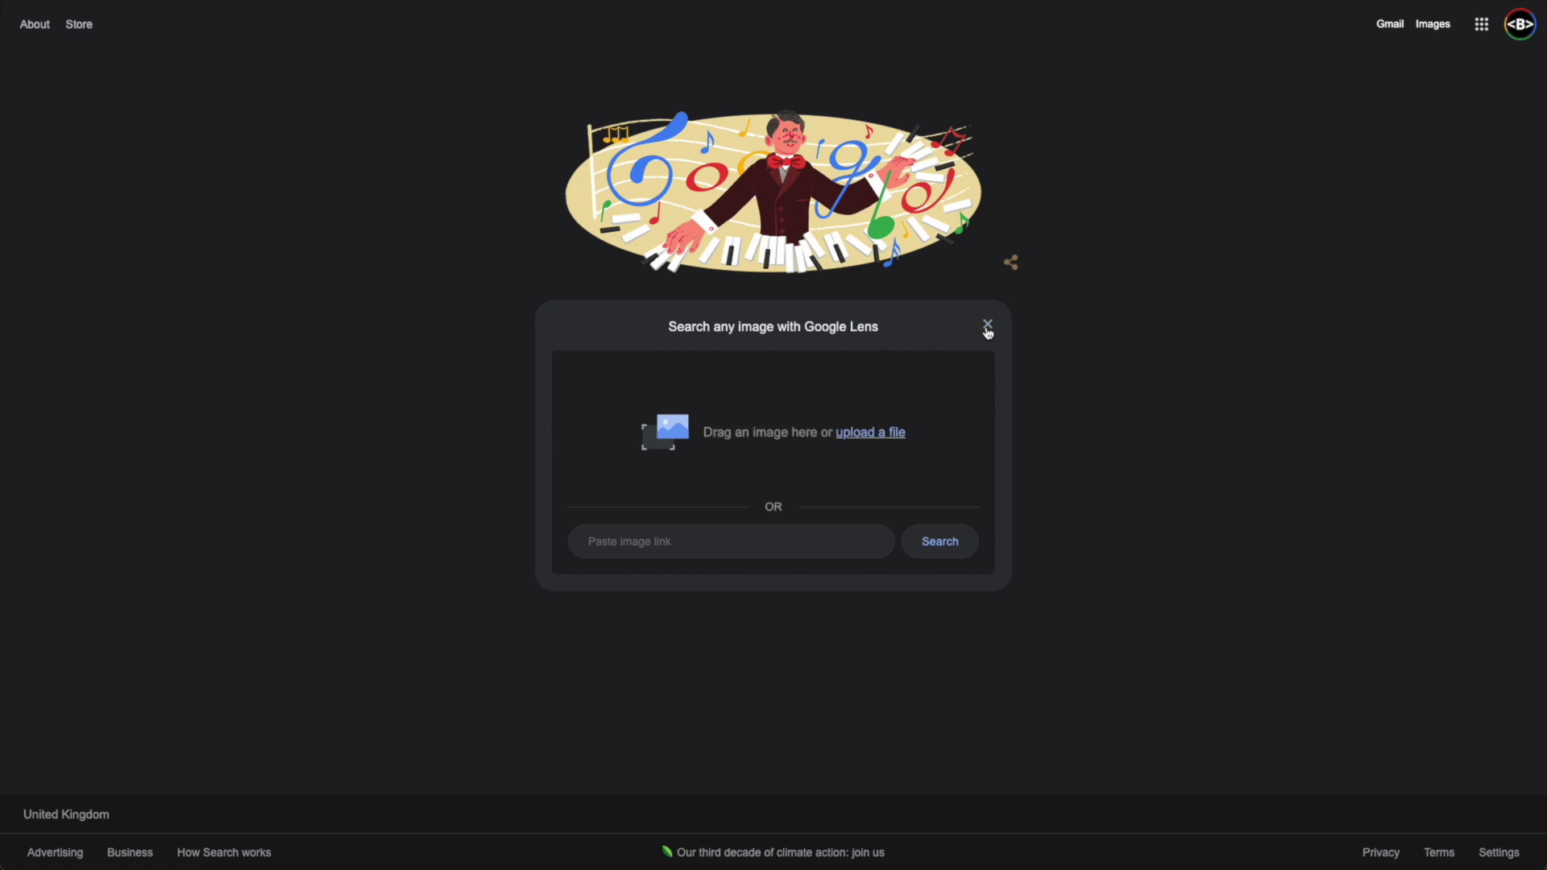
{"action": "key", "text": "ctrl+v"}
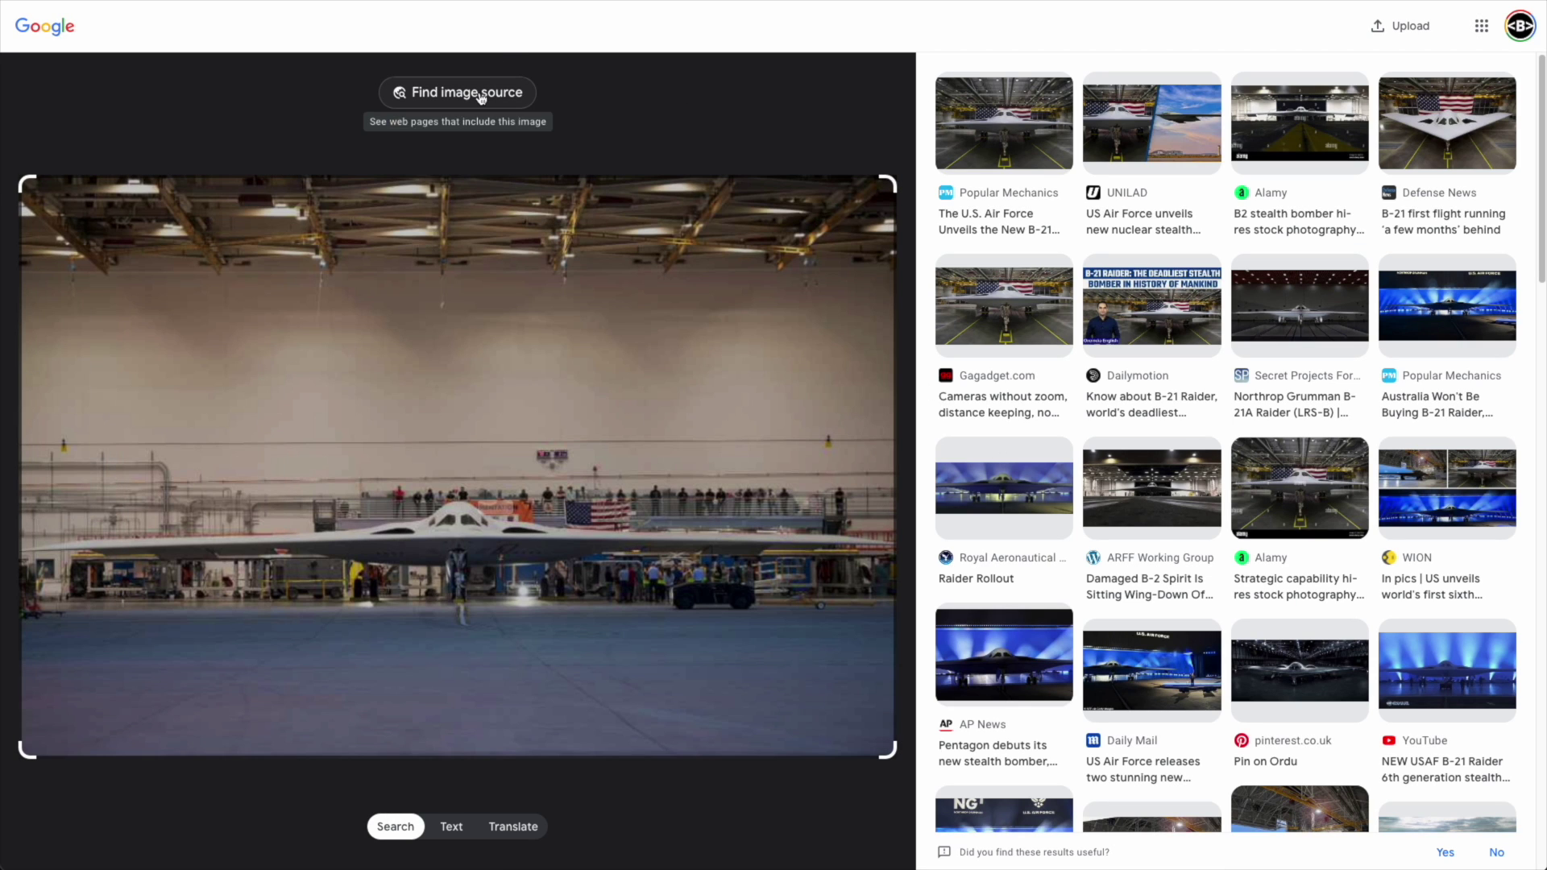
{"action": "left_click", "coordinate": [481, 96]}
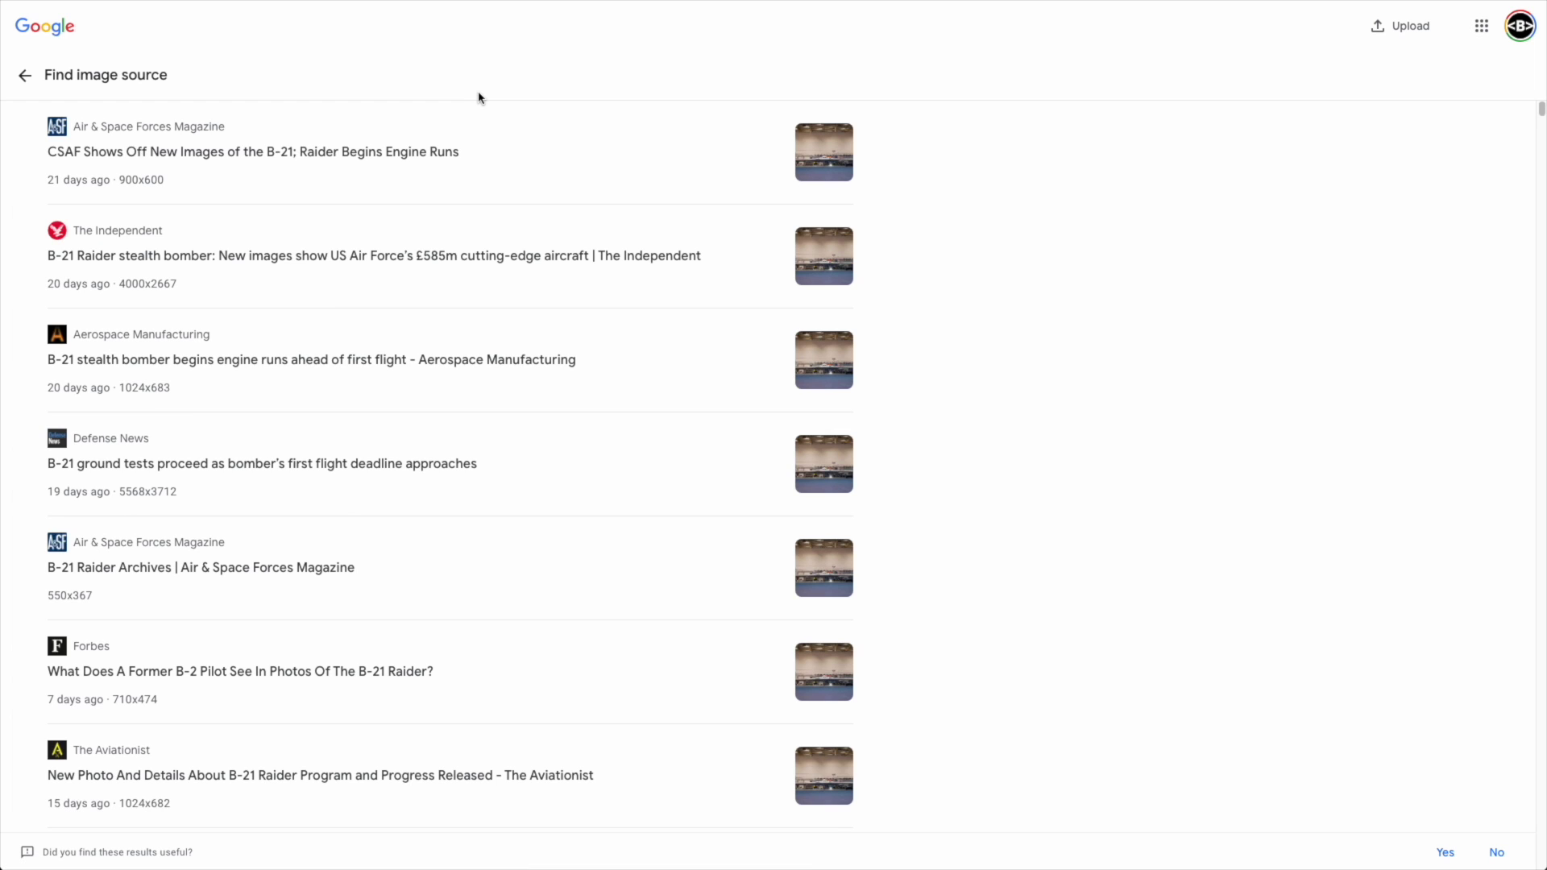
{"action": "scroll", "coordinate": [540, 274], "scroll_direction": "down", "scroll_amount": 15}
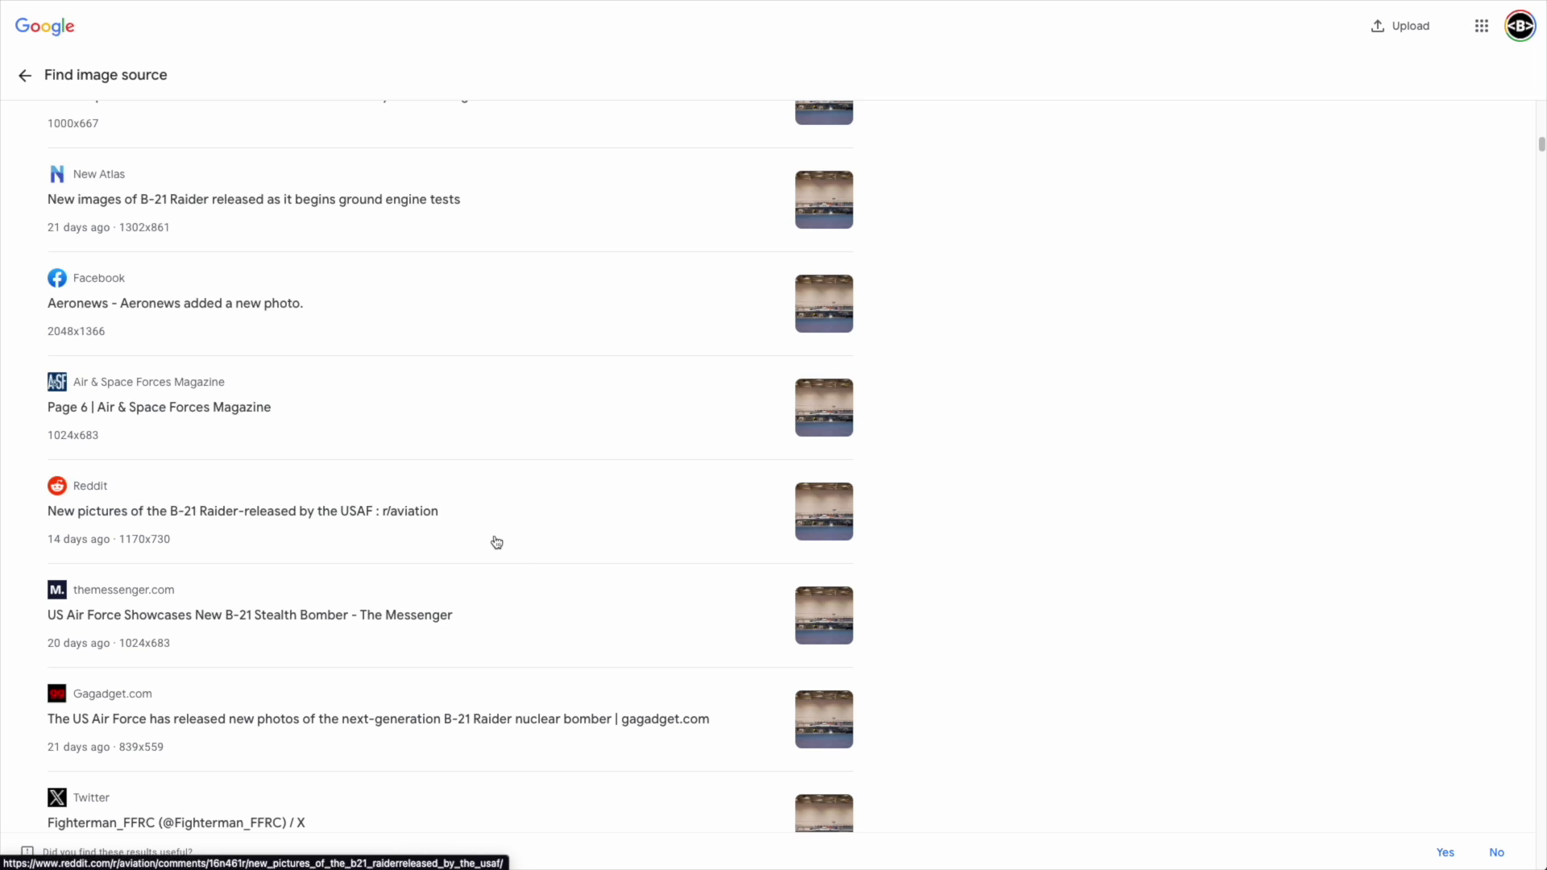
{"action": "scroll", "coordinate": [506, 475], "scroll_direction": "down", "scroll_amount": 2}
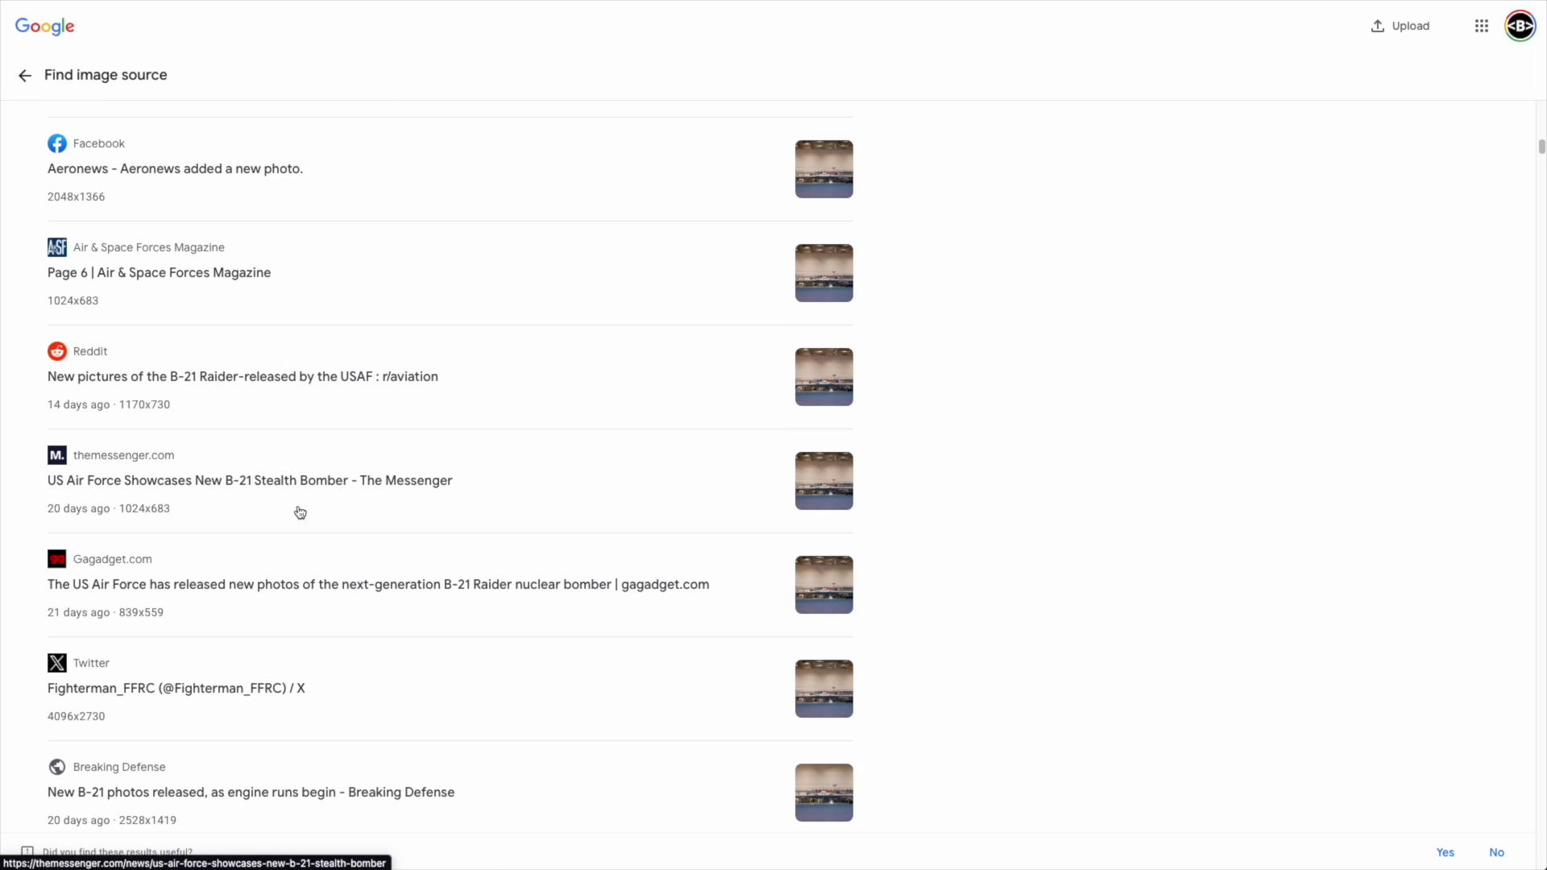
{"action": "scroll", "coordinate": [290, 508], "scroll_direction": "down", "scroll_amount": 10}
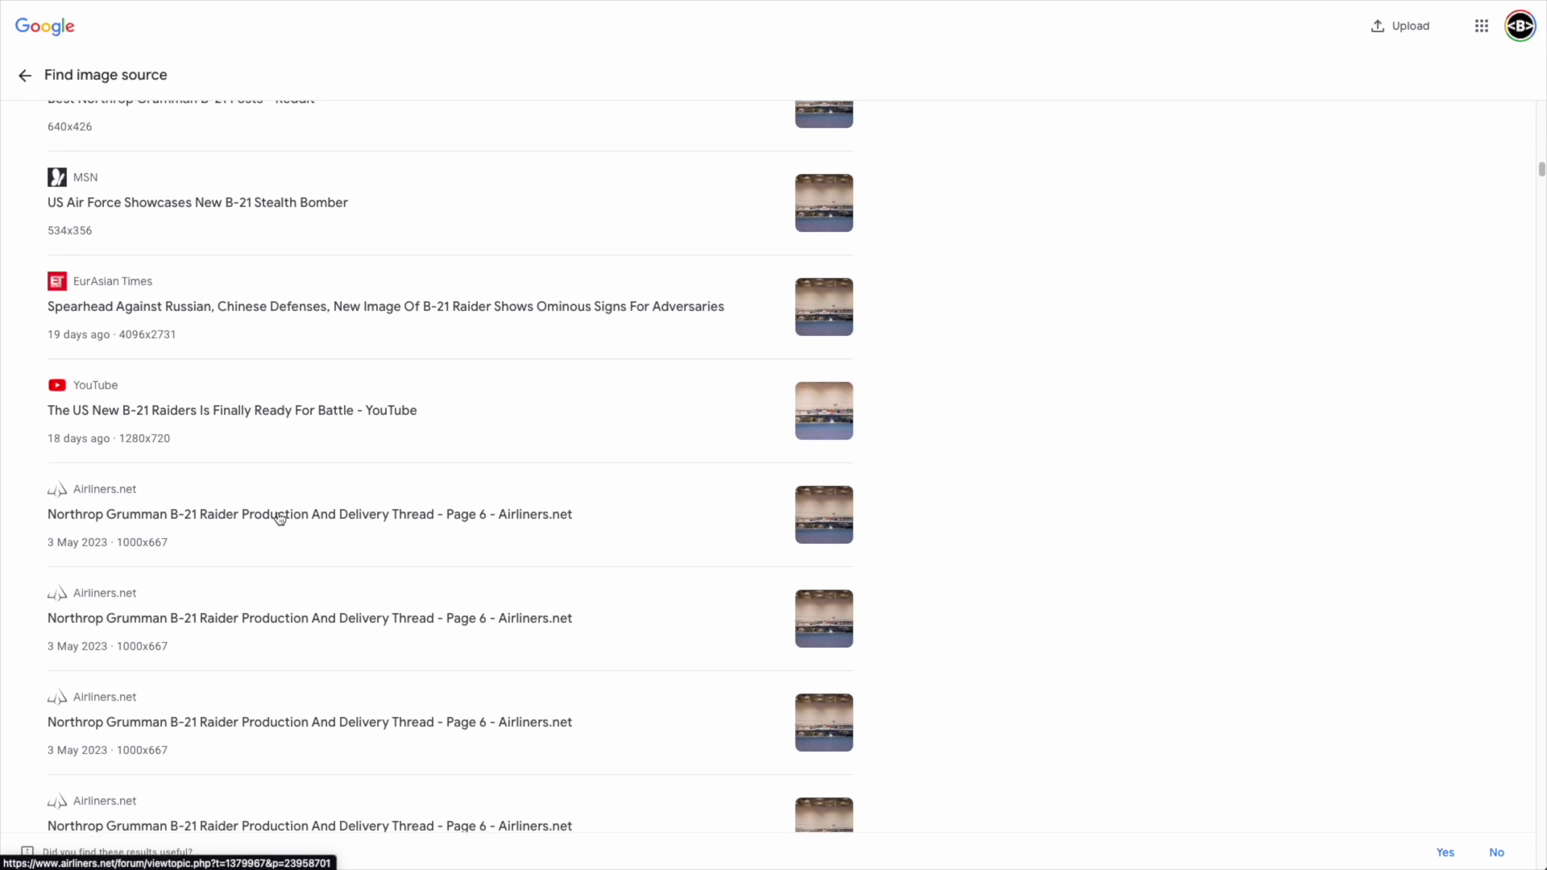
{"action": "scroll", "coordinate": [274, 518], "scroll_direction": "down", "scroll_amount": 1}
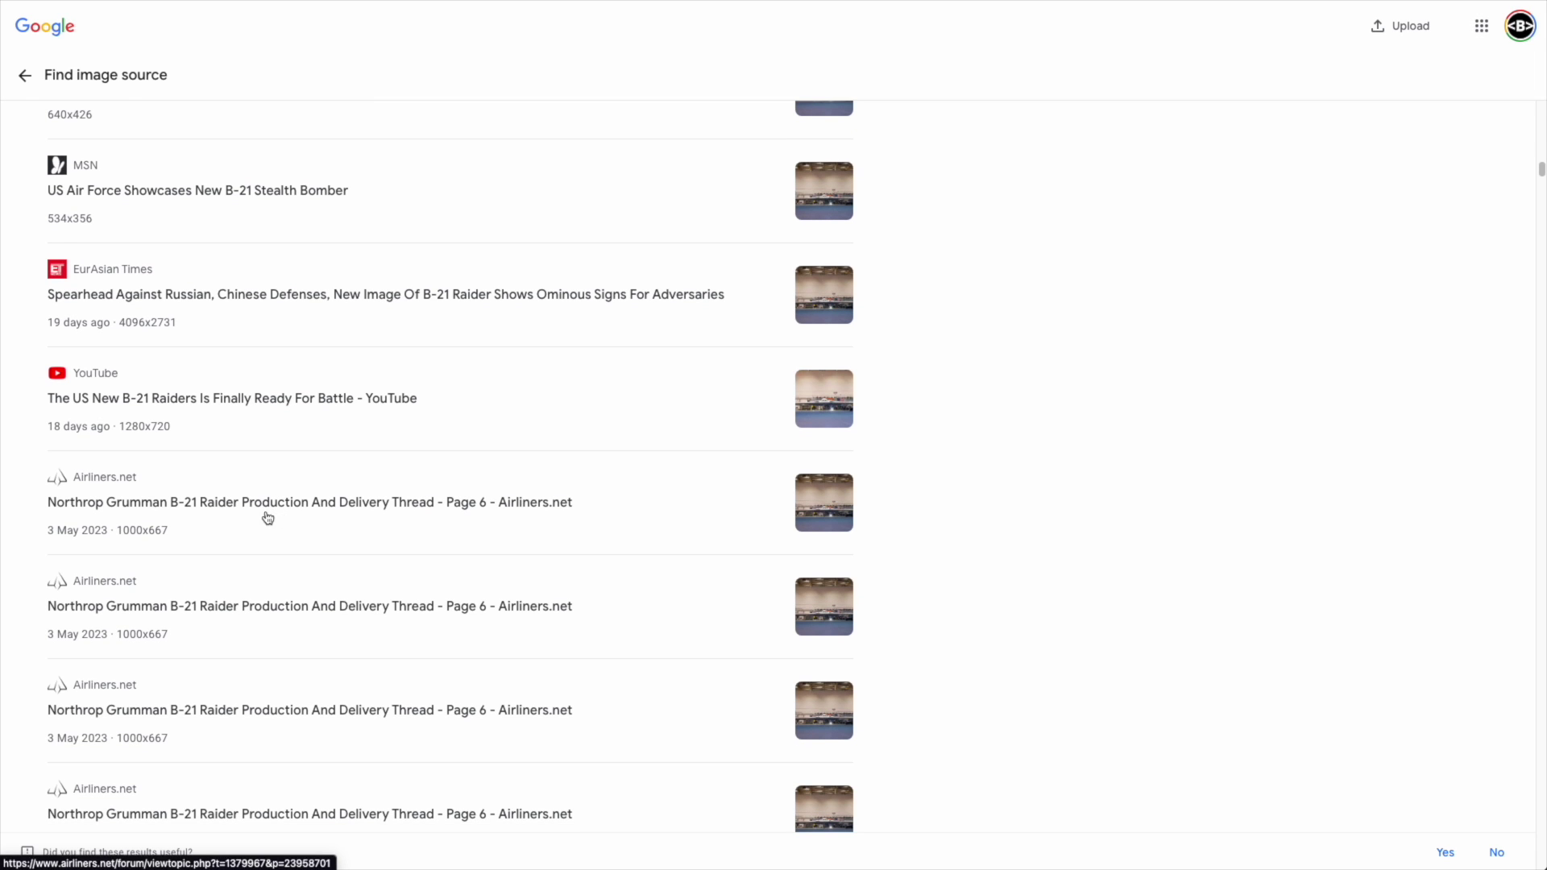
Review the Airliners.net forum thread in a new tab, then close it.
{"action": "right_click", "coordinate": [118, 503]}
{"action": "left_click", "coordinate": [177, 507]}
{"action": "scroll", "coordinate": [751, 456], "scroll_direction": "down", "scroll_amount": 20}
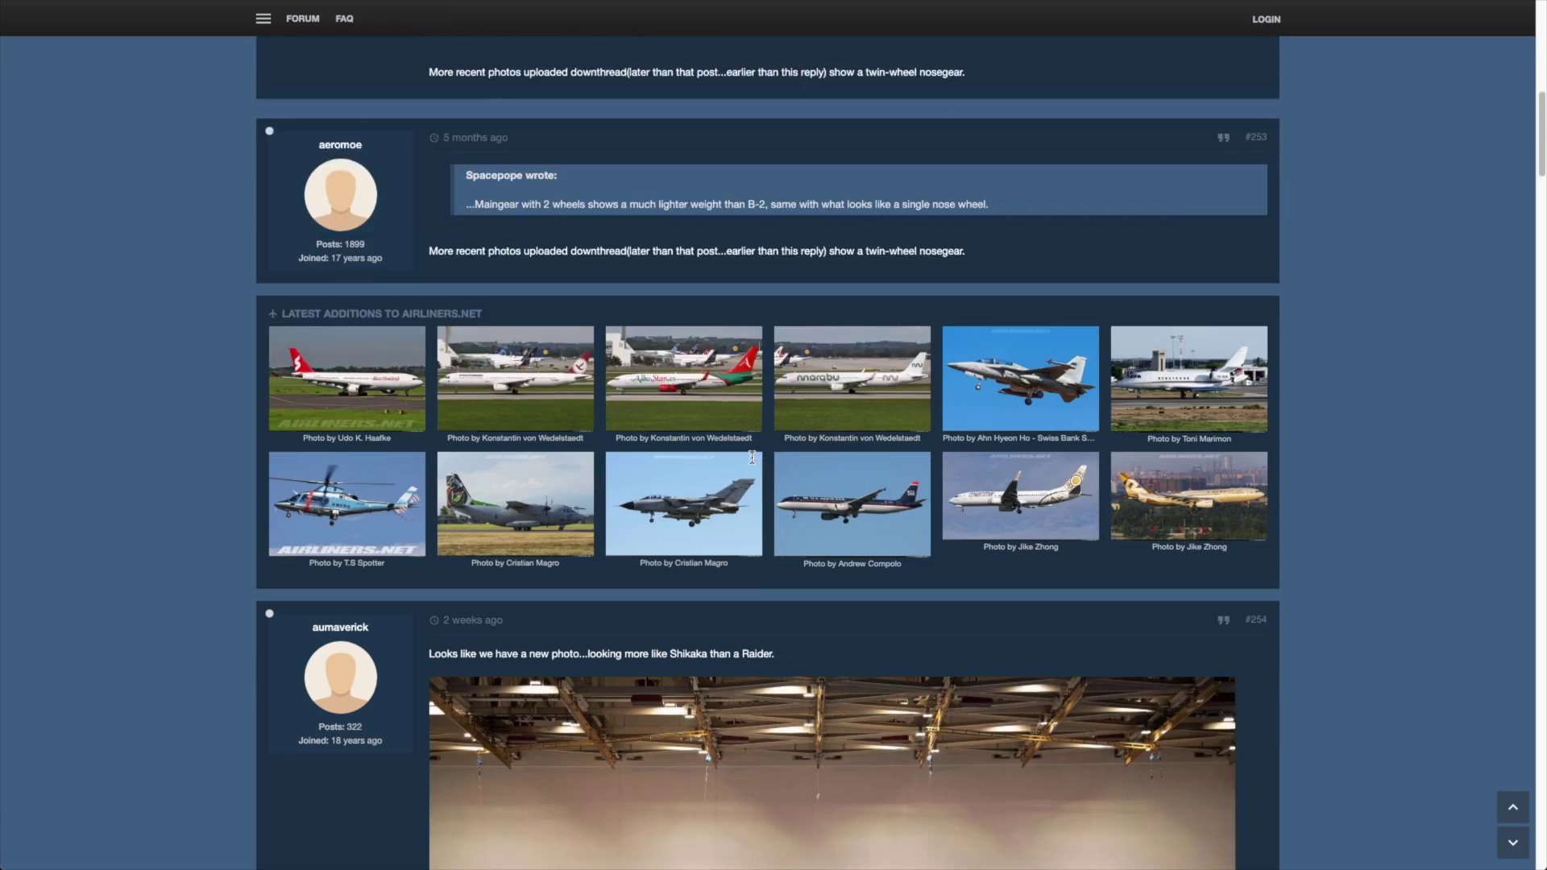
{"action": "scroll", "coordinate": [752, 457], "scroll_direction": "down", "scroll_amount": 5}
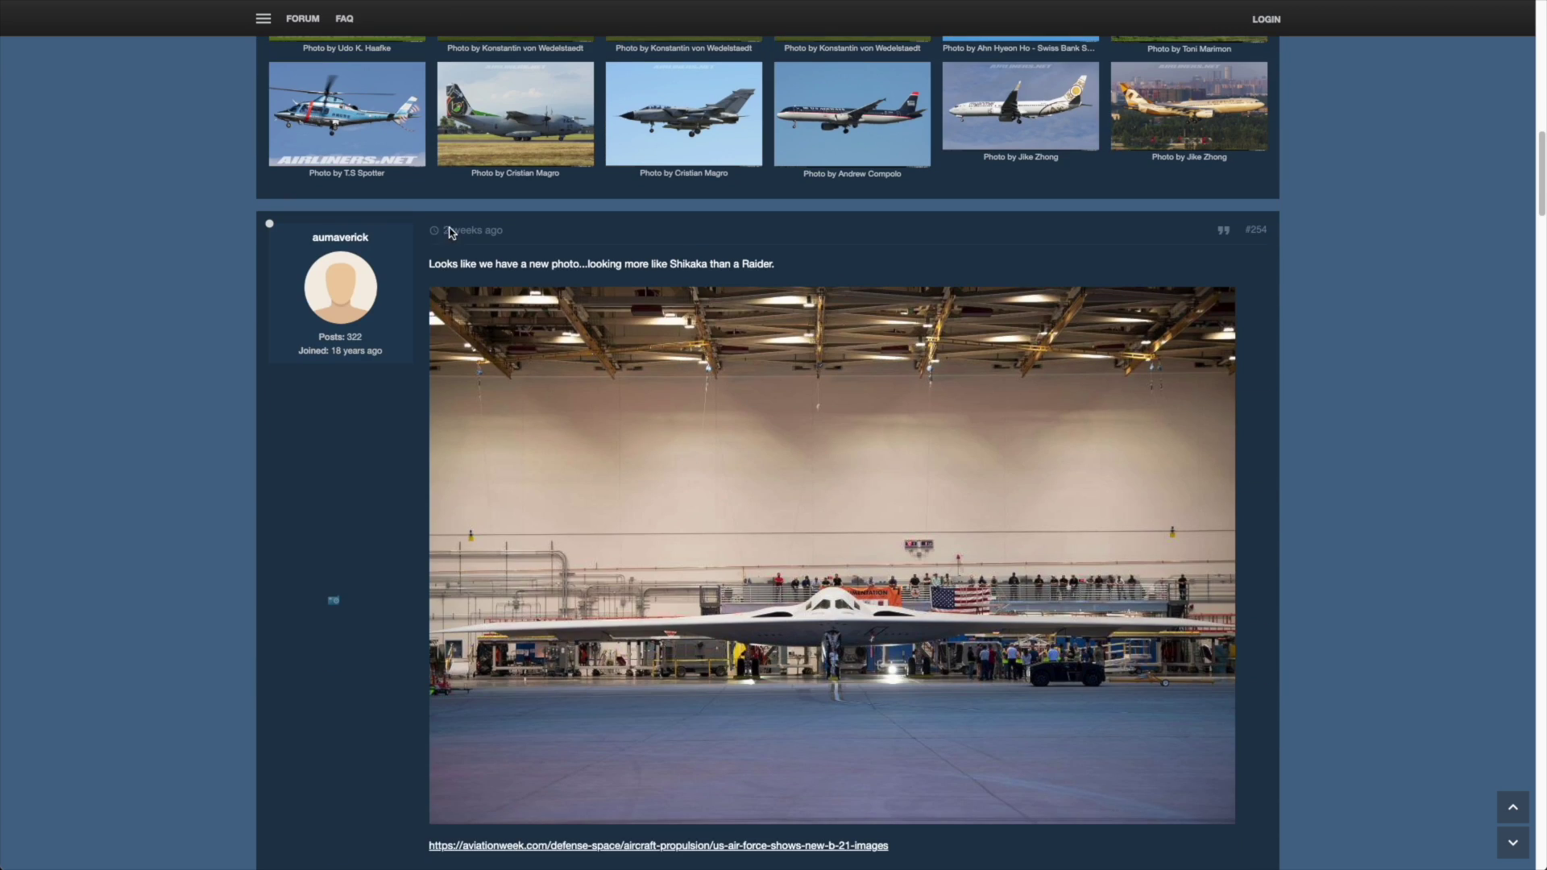
{"action": "key", "text": "ctrl+w"}
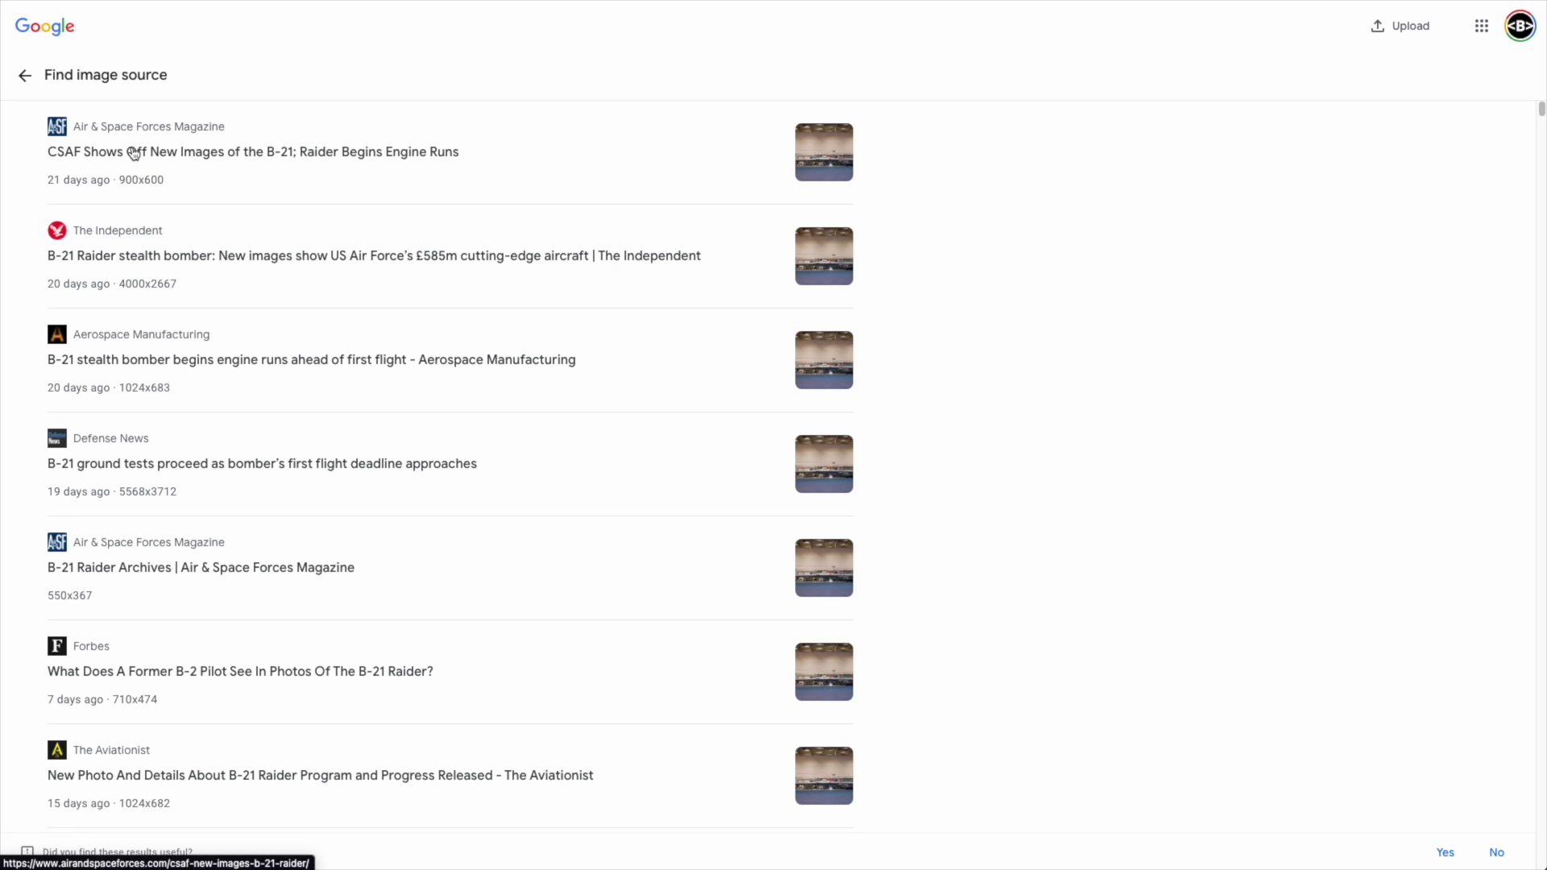